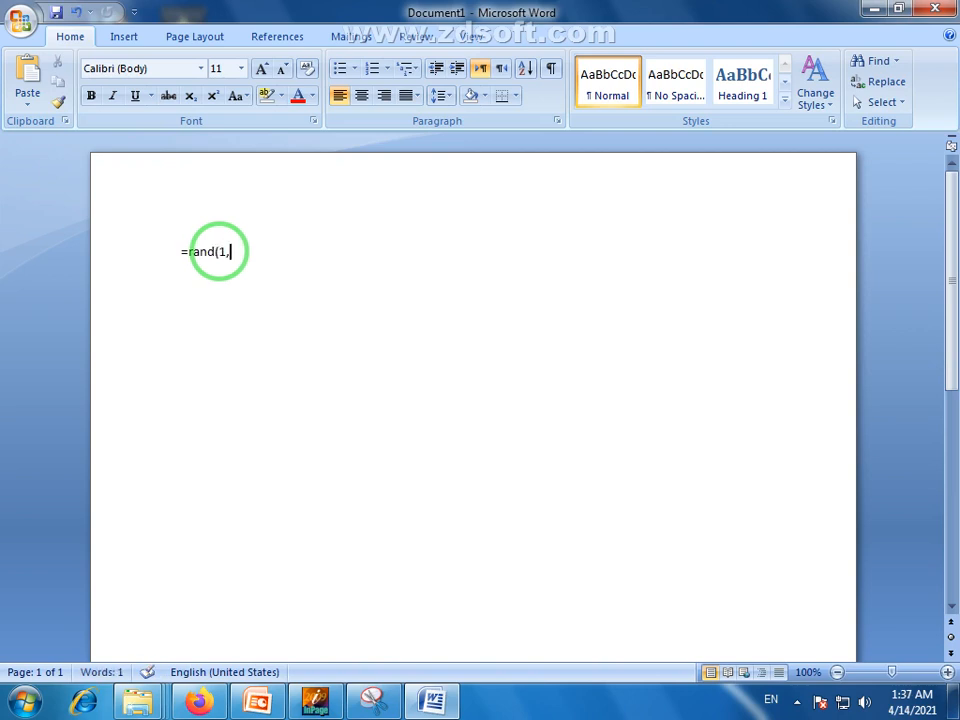
Step: Generate a sample text paragraph with the =rand function and enlarge its font size to 16
key(Return)
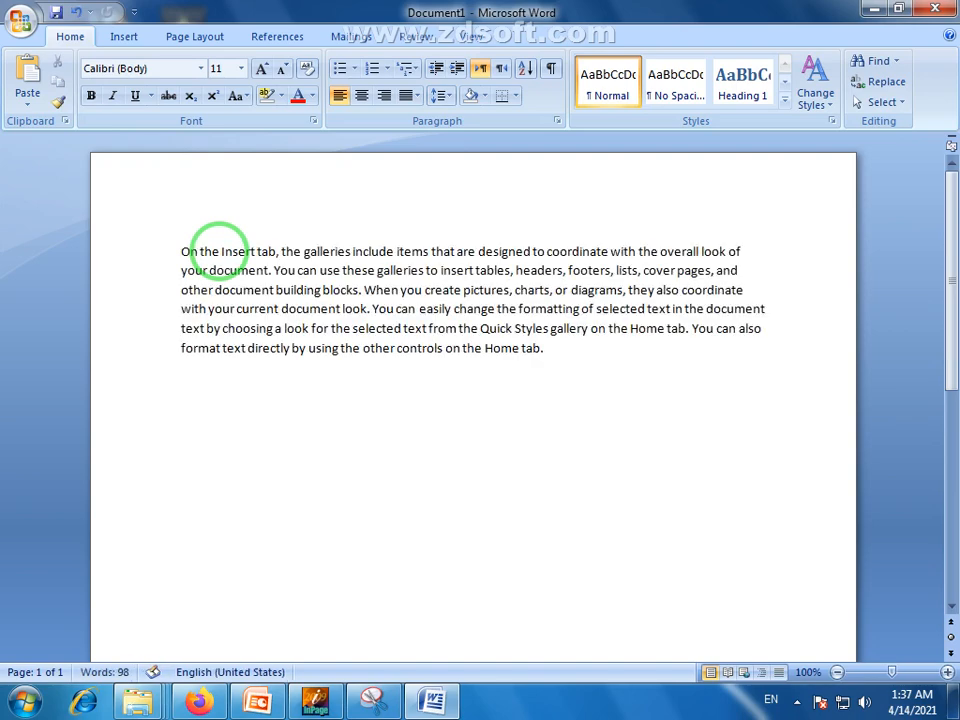
drag(572, 358, 197, 257)
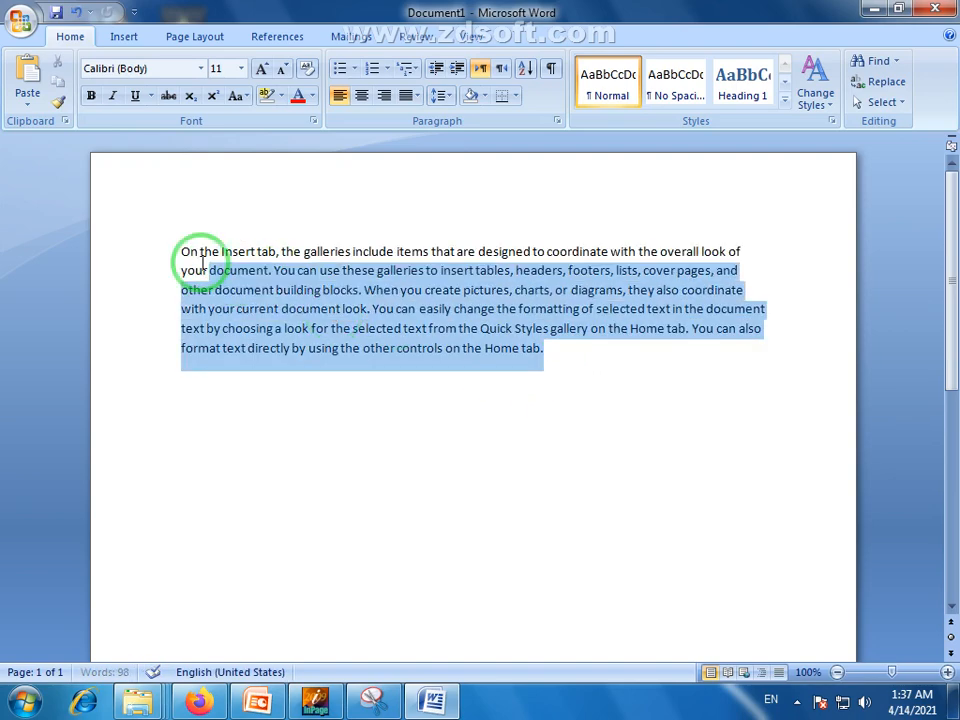
click(261, 68)
click(261, 68)
click(261, 68)
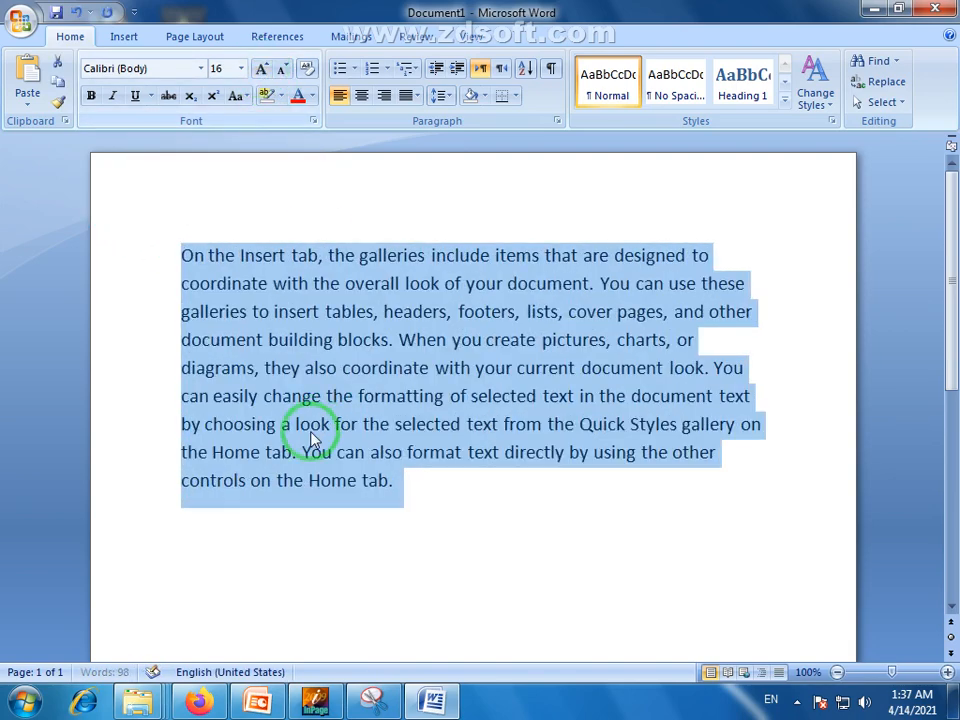
click(311, 424)
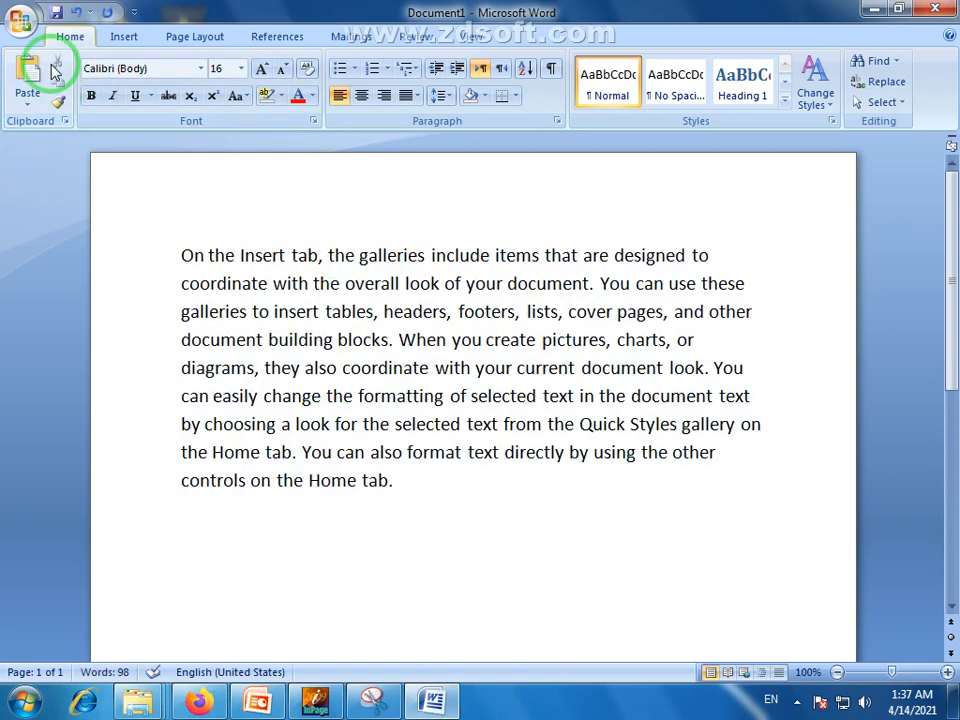
drag(181, 254, 308, 256)
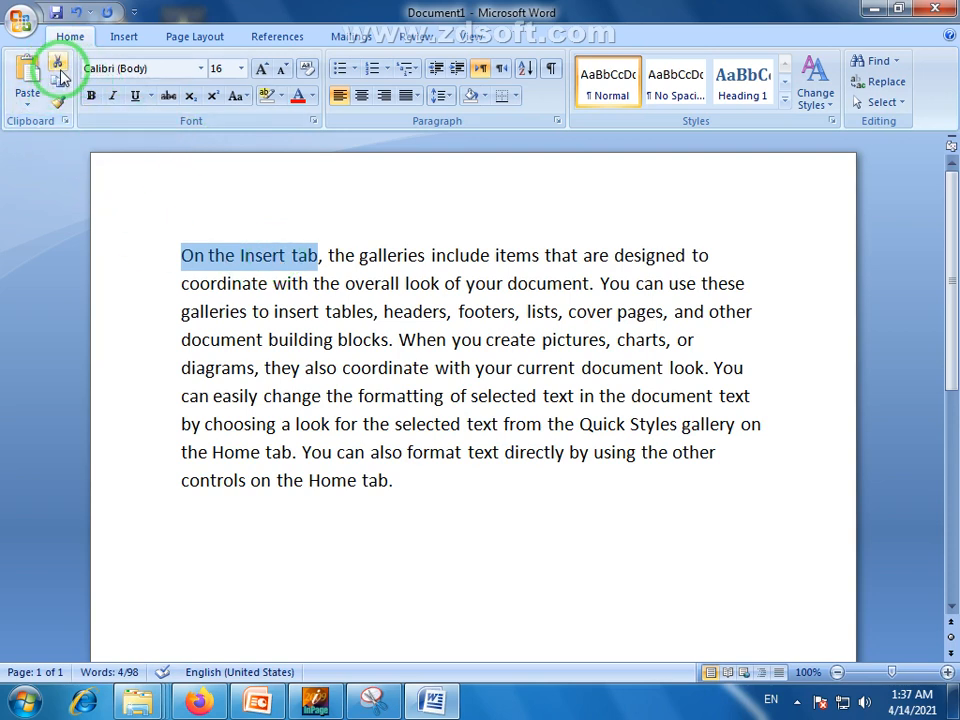
right_click(268, 261)
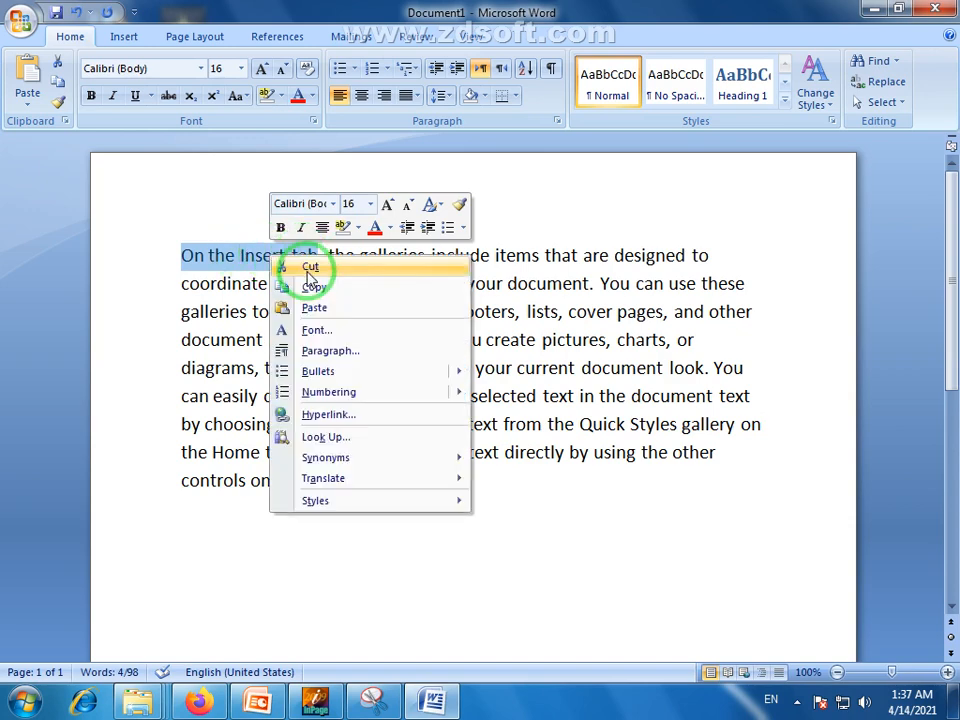
key(Escape)
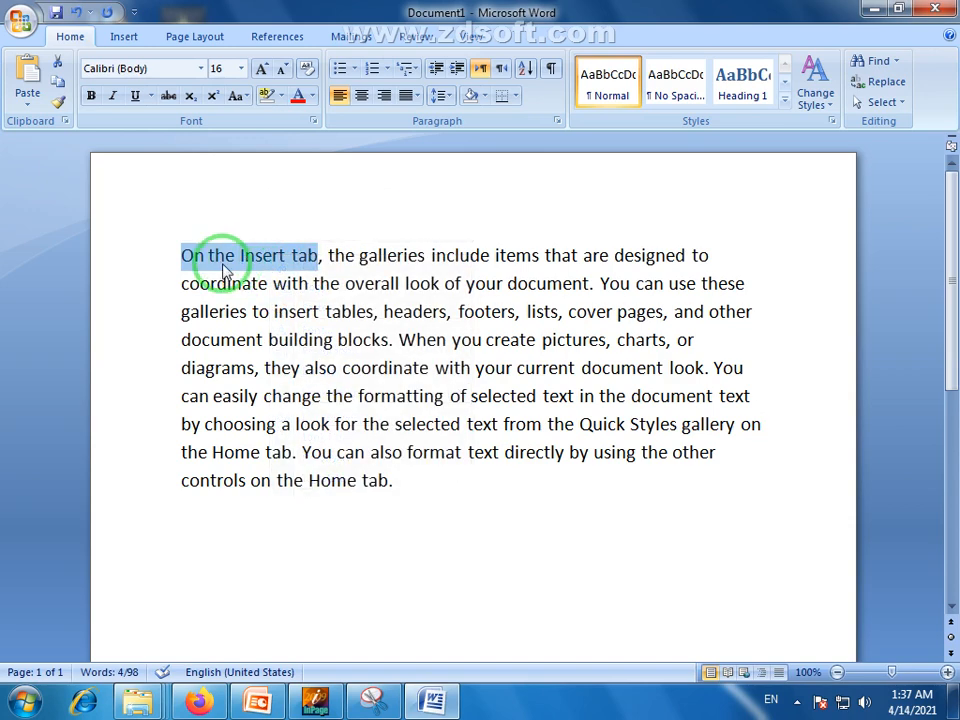
click(177, 257)
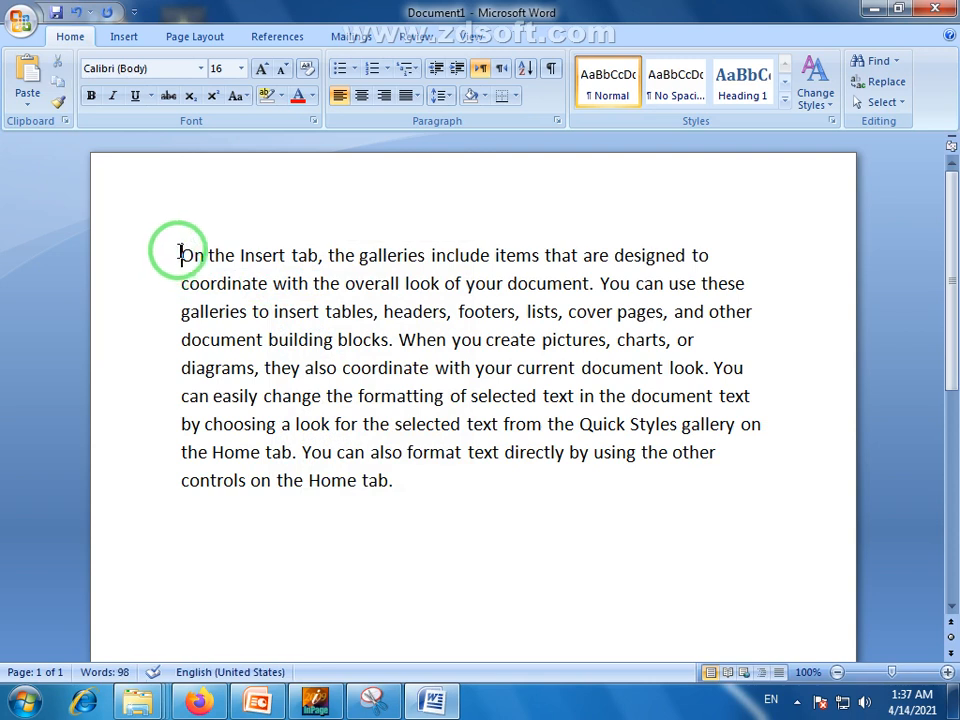
drag(318, 255, 209, 256)
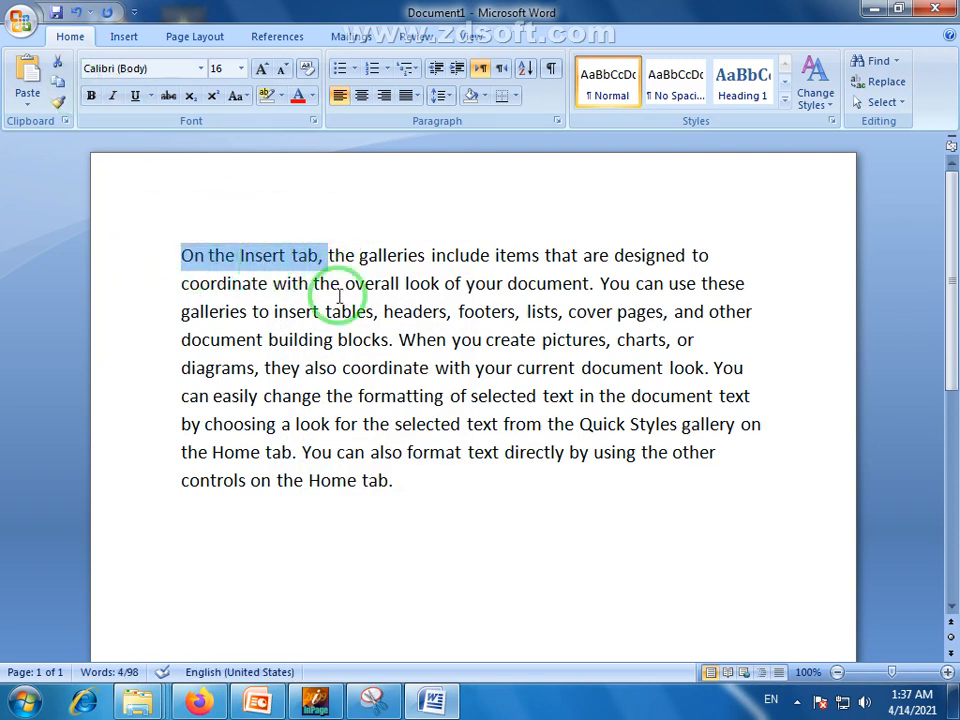
click(279, 255)
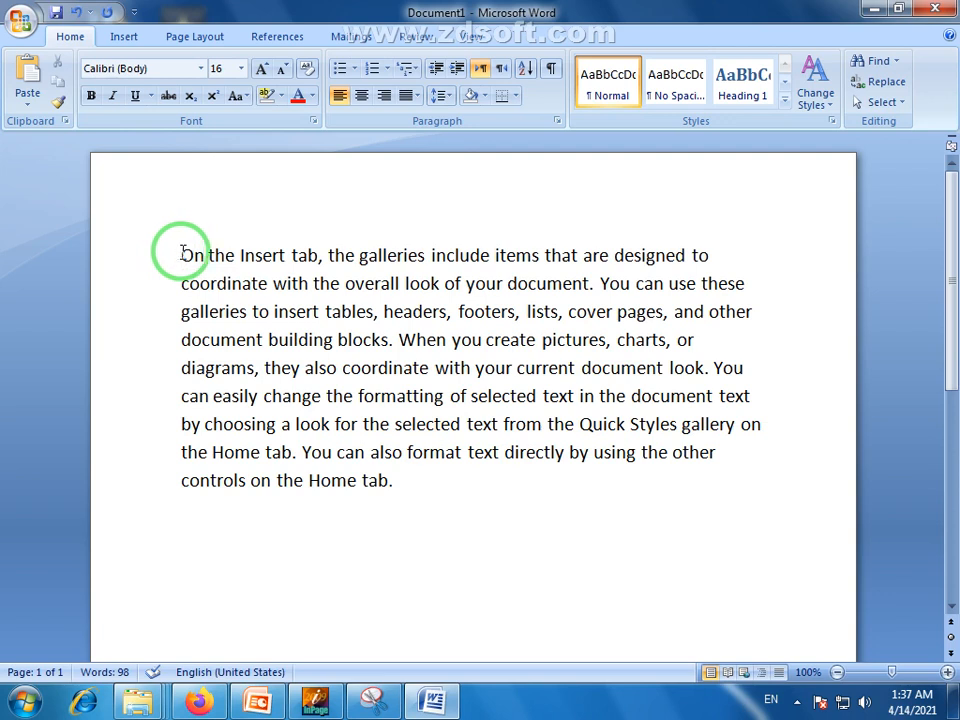
Step: Cut the opening words "On the Insert tab," to the clipboard and undo their removal from the paragraph
drag(181, 253, 328, 262)
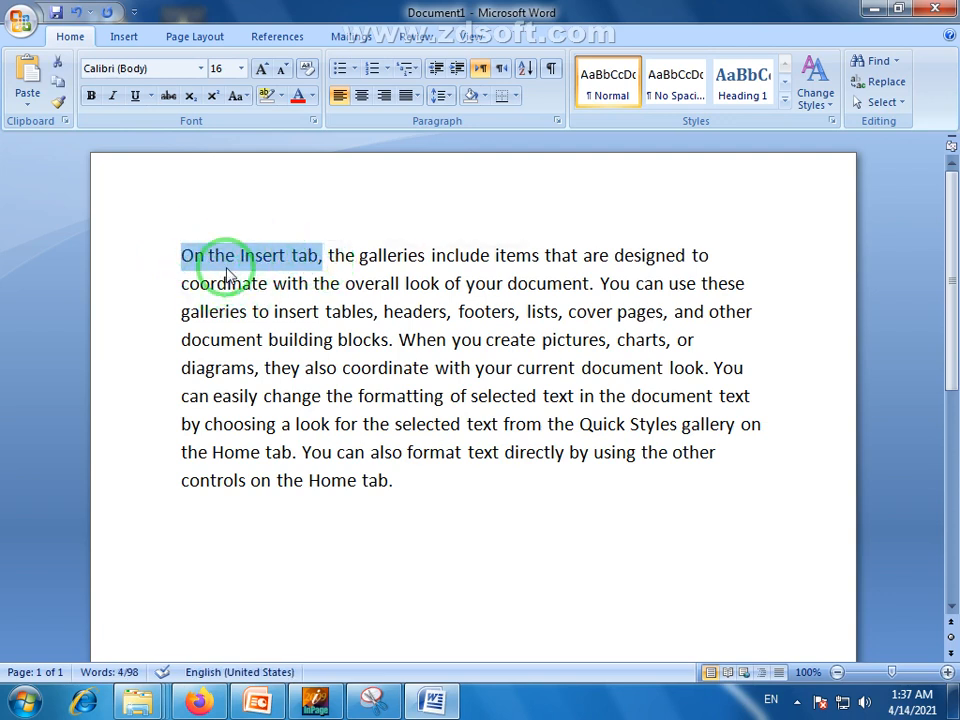
click(57, 64)
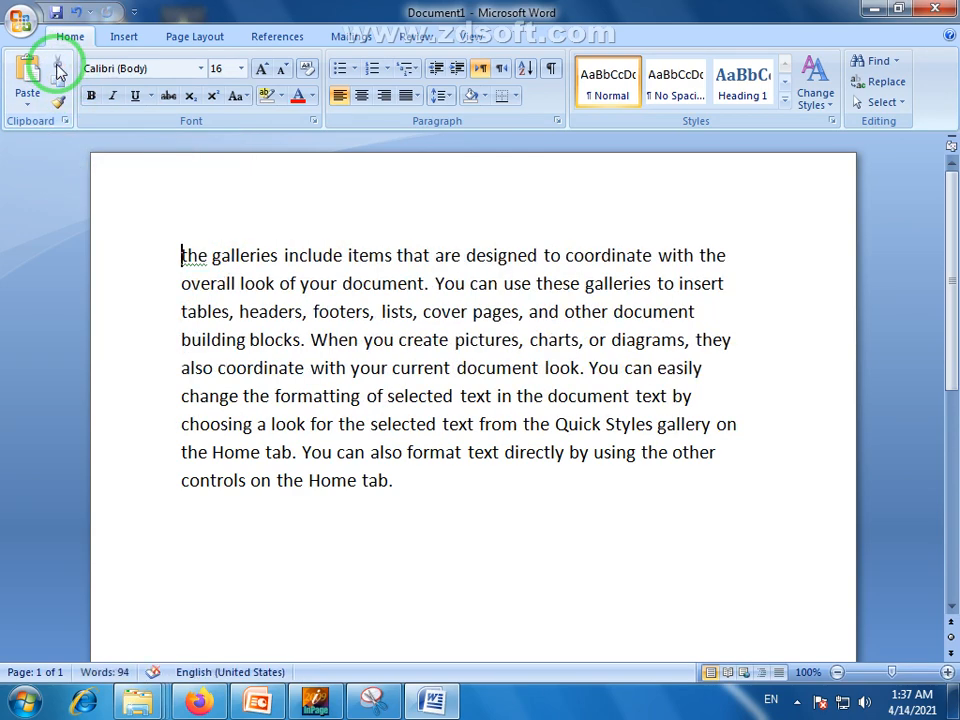
key(ctrl+z)
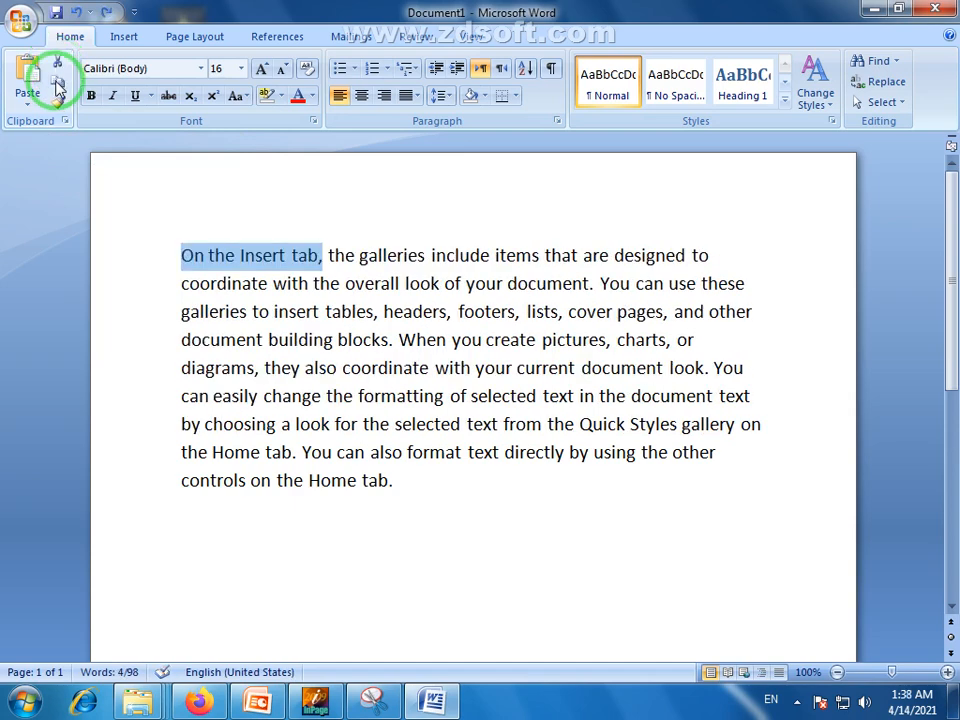
Step: Paste "On the Insert tab," on the empty line below the paragraph and show the Office Clipboard task pane
click(405, 483)
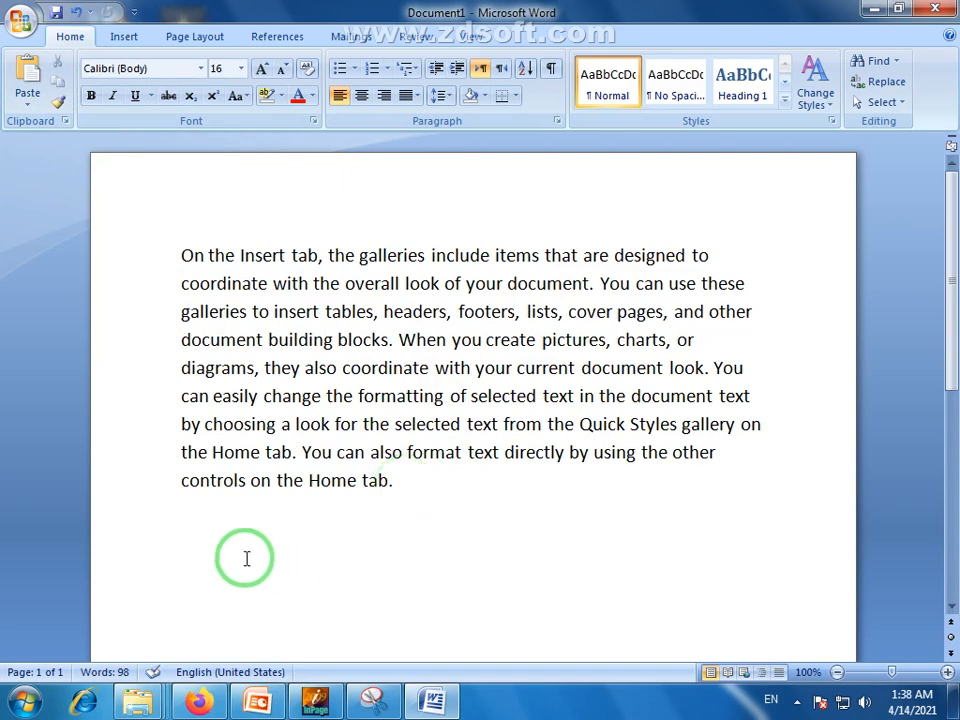
right_click(200, 519)
click(184, 518)
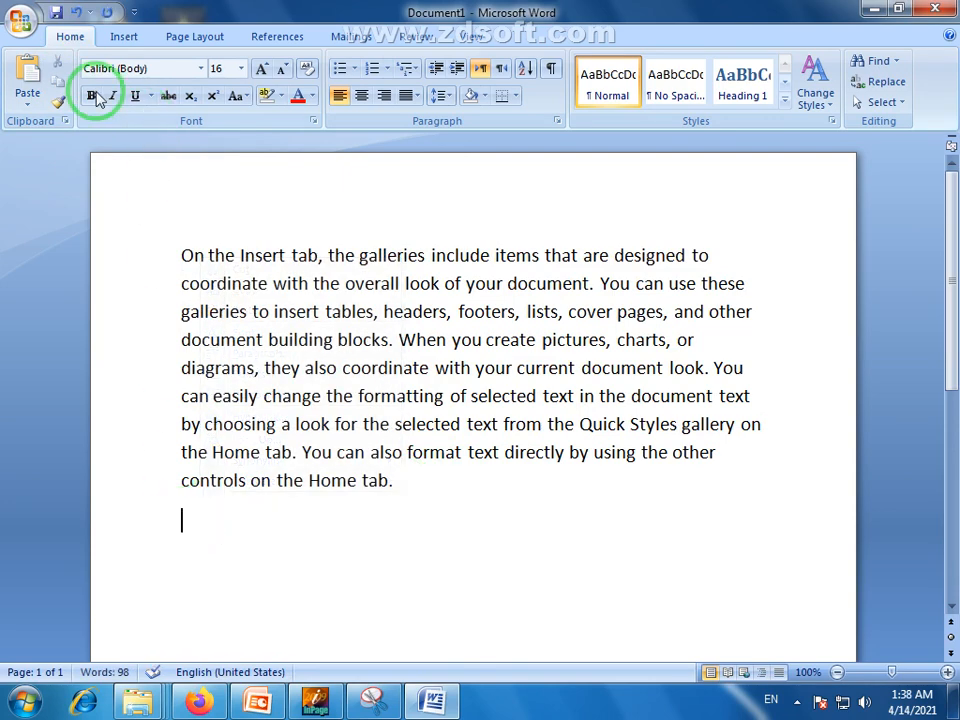
click(27, 78)
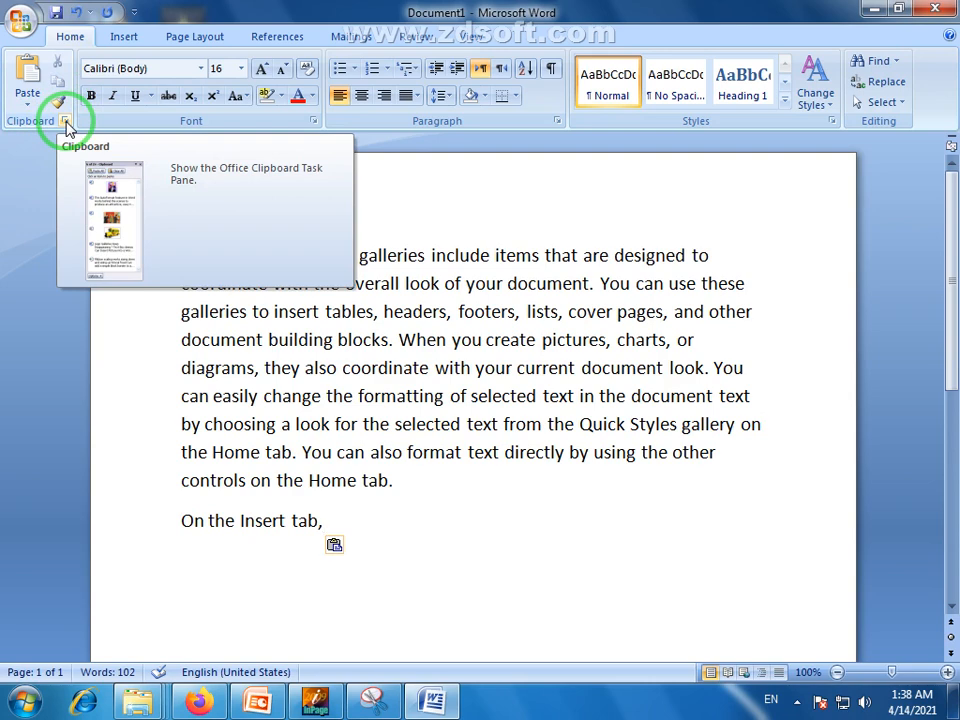
click(65, 121)
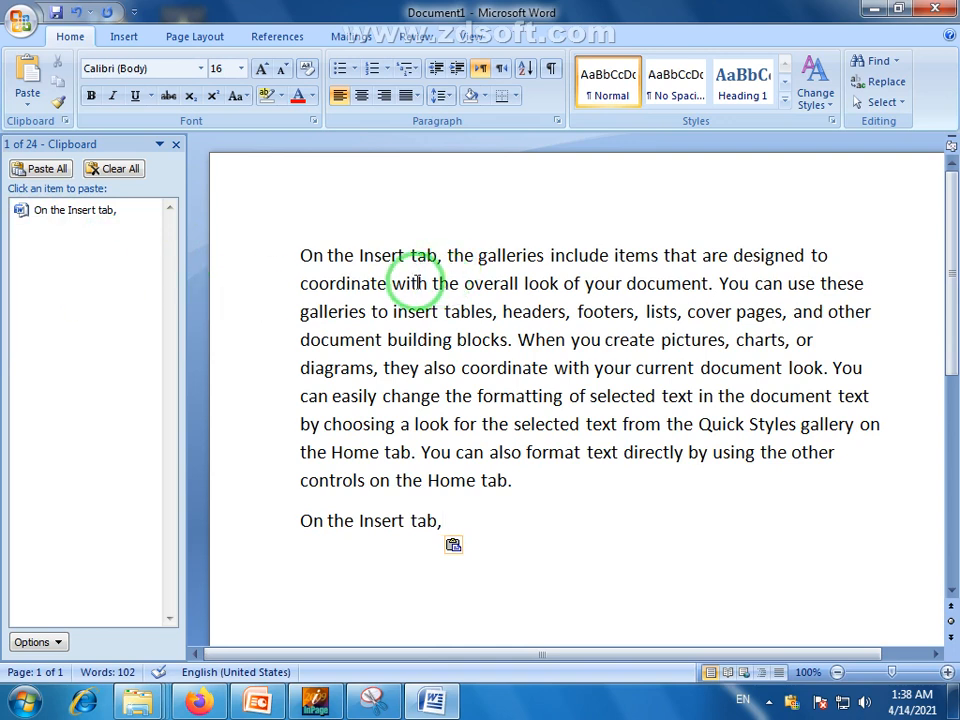
drag(405, 283, 487, 283)
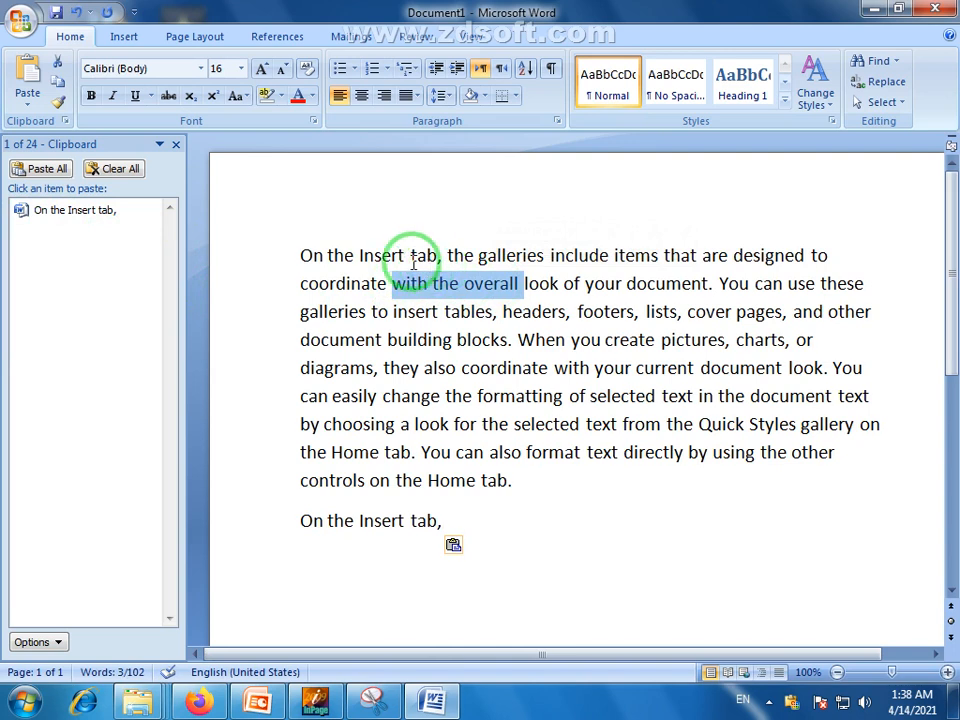
drag(405, 257, 316, 258)
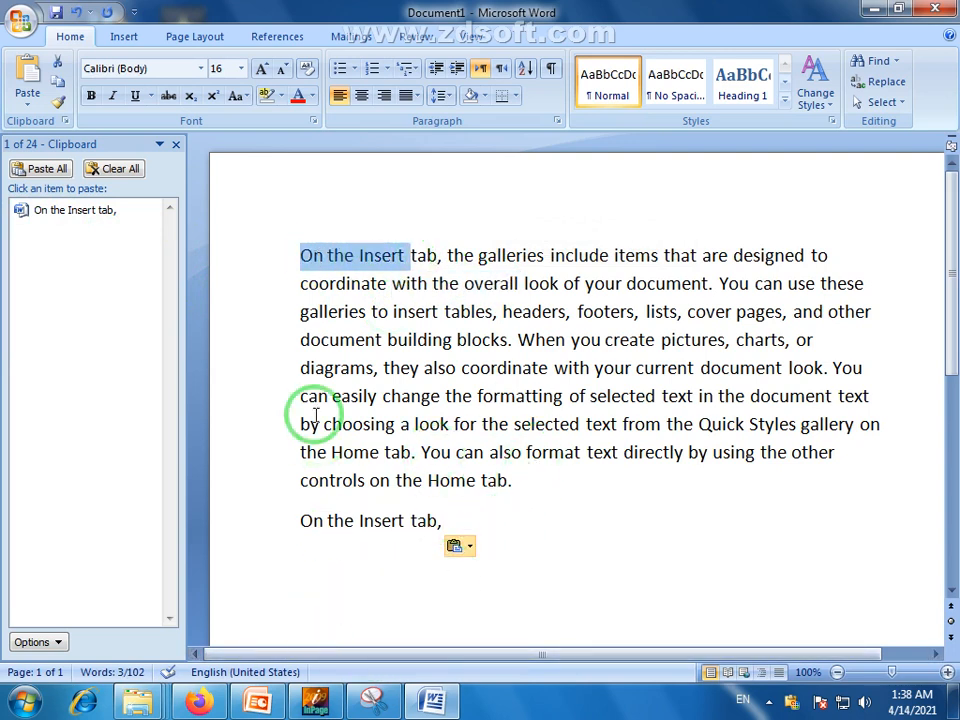
click(317, 308)
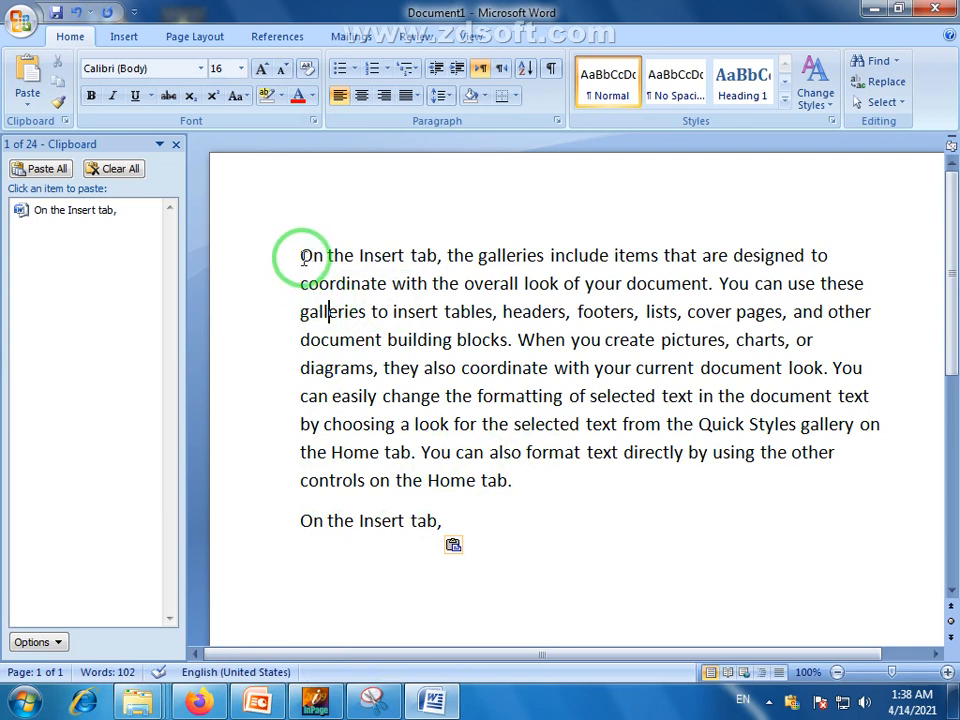
drag(304, 257, 429, 251)
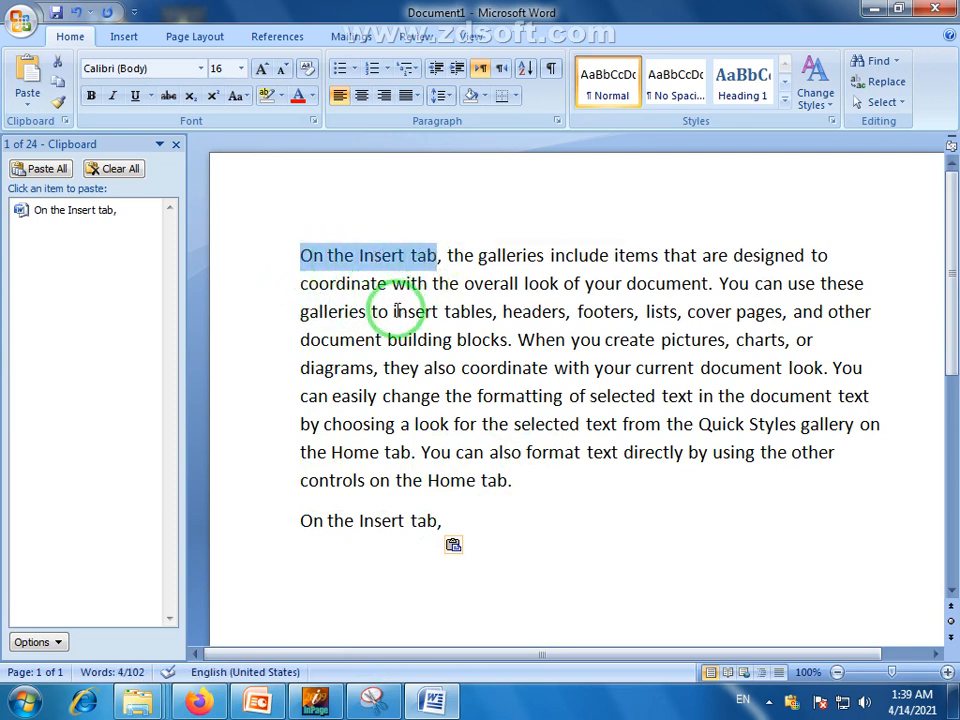
drag(395, 311, 466, 312)
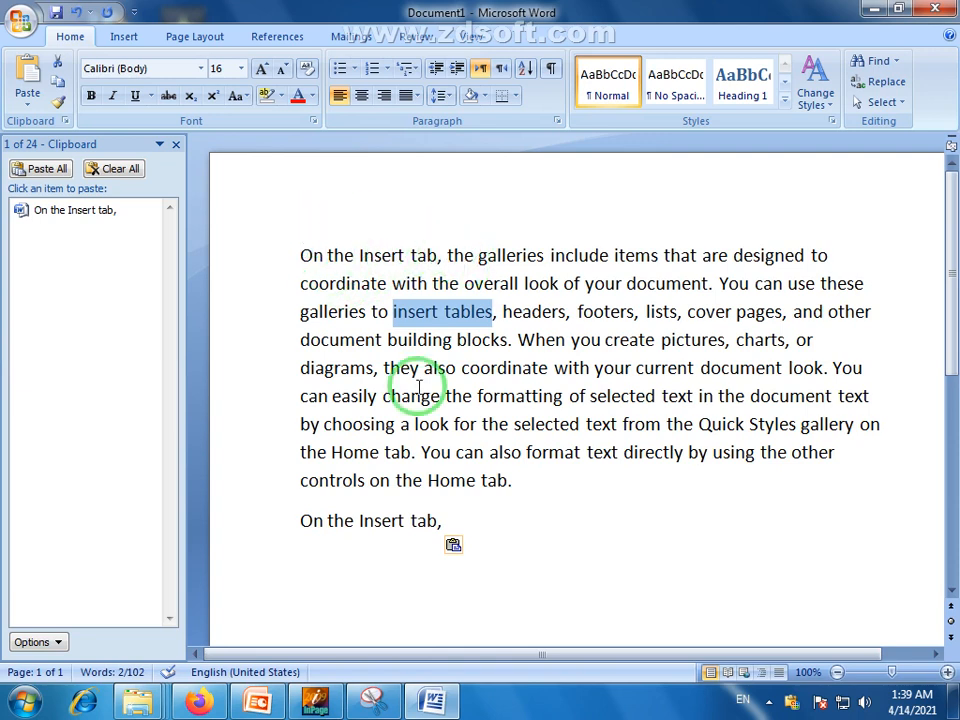
click(441, 339)
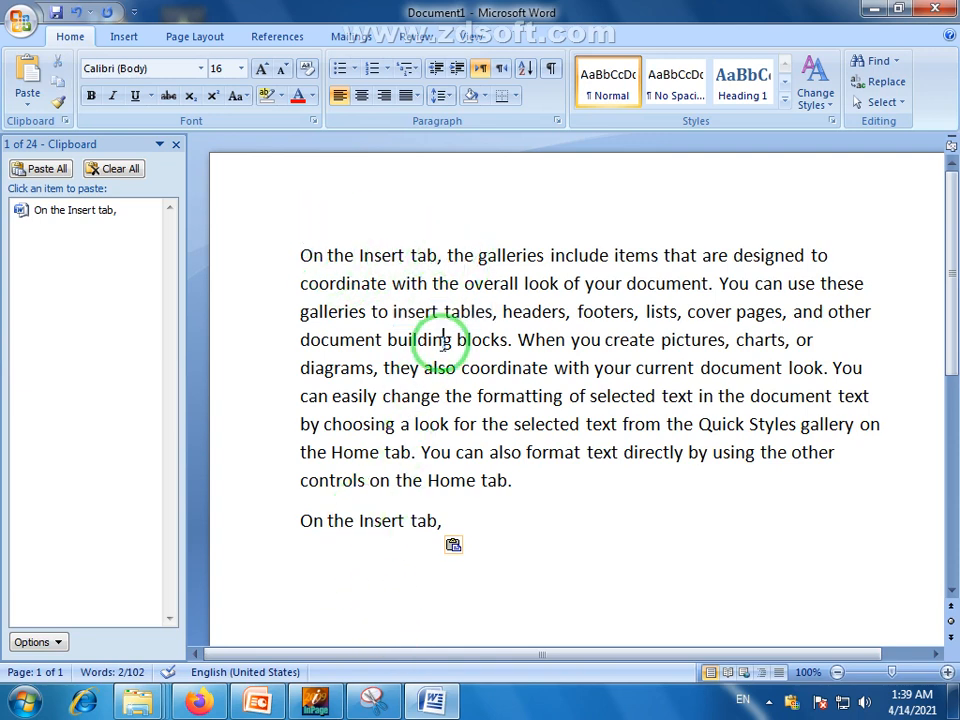
mouse_move(138, 216)
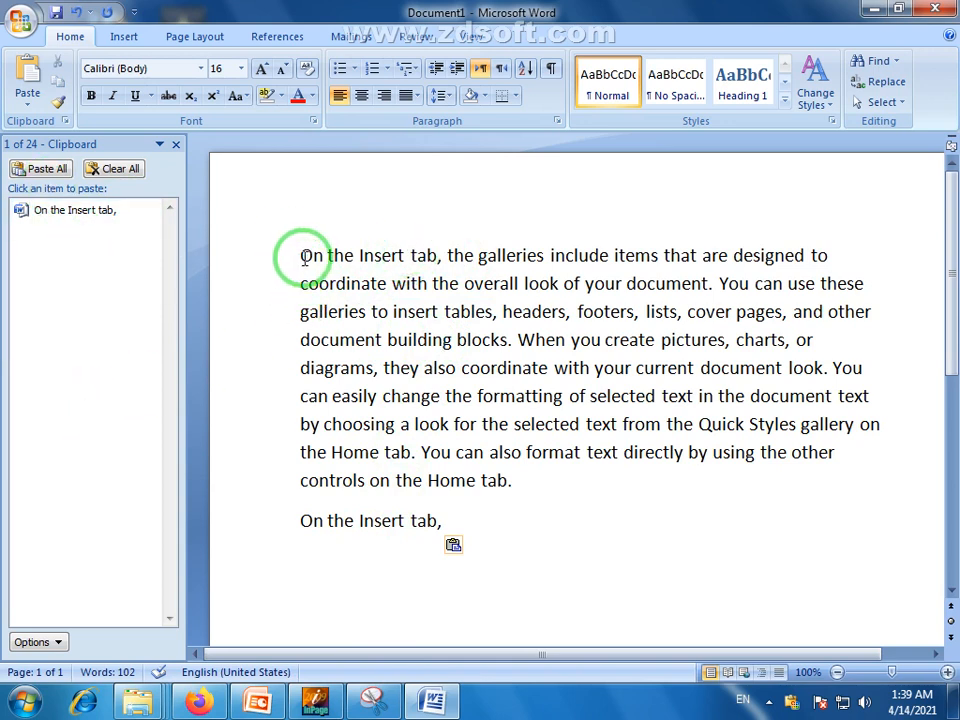
drag(300, 255, 431, 251)
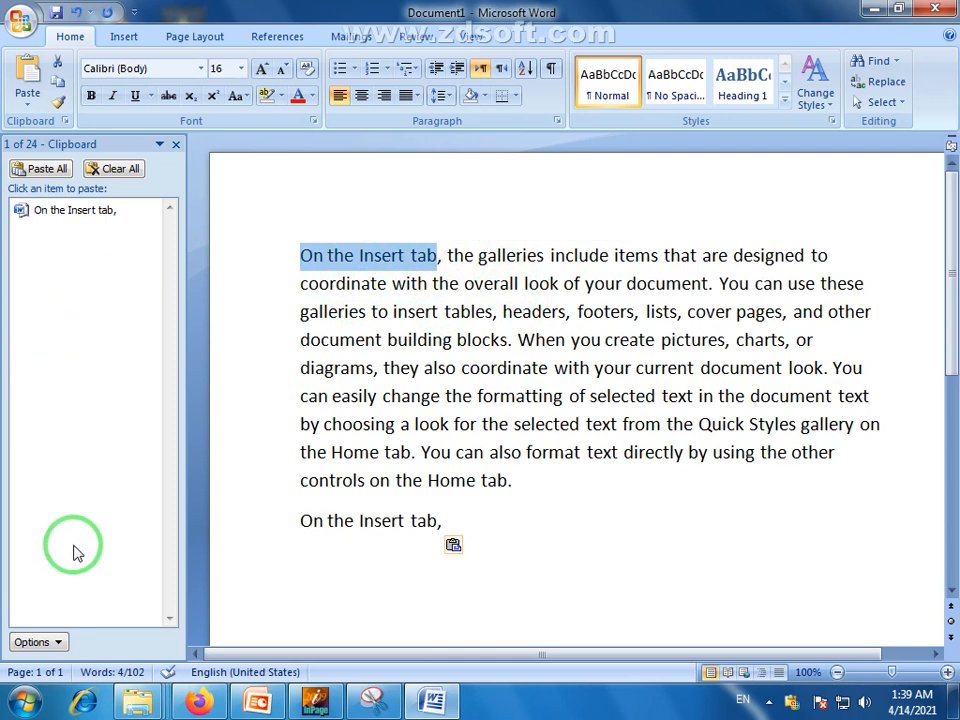
click(465, 350)
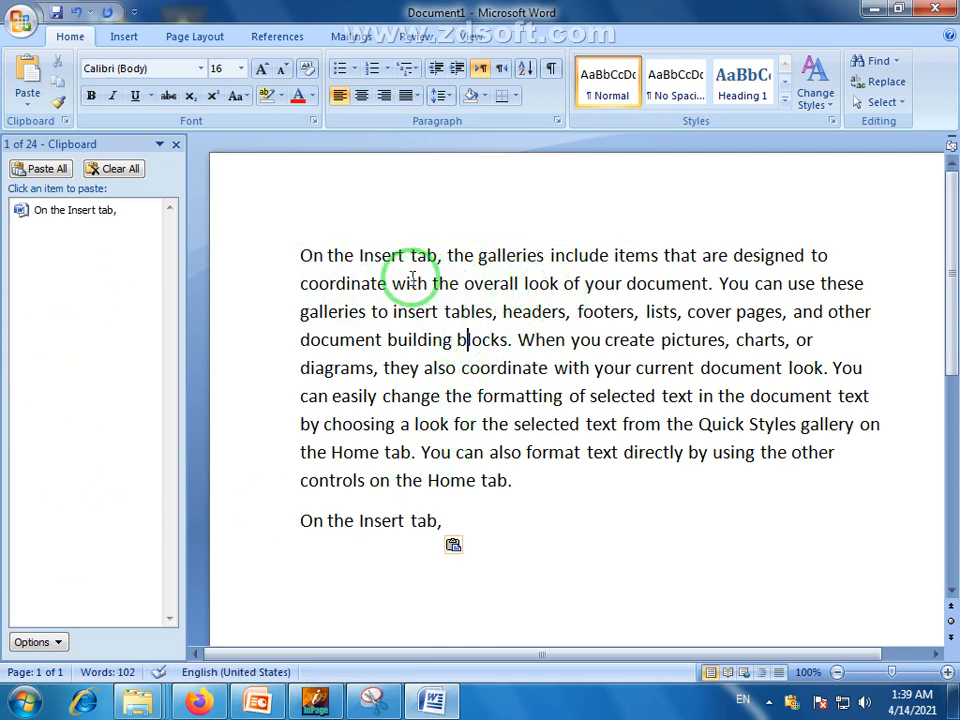
Step: Copy the phrases "with the overall look of your document" and "they also coordinate" to the clipboard one after the other
drag(393, 285, 670, 290)
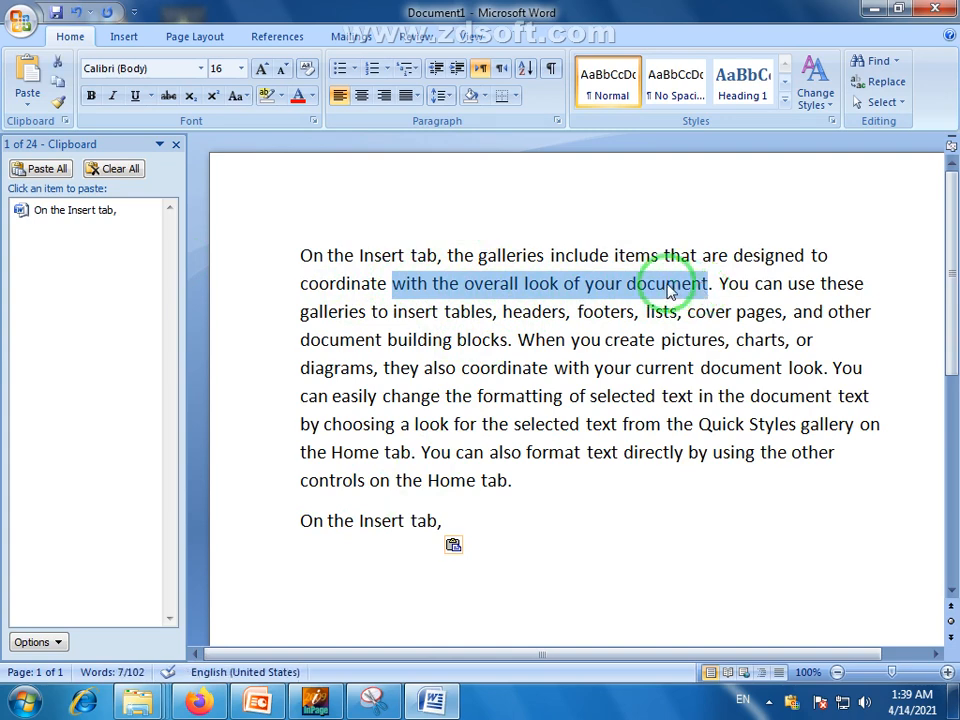
right_click(670, 290)
click(712, 320)
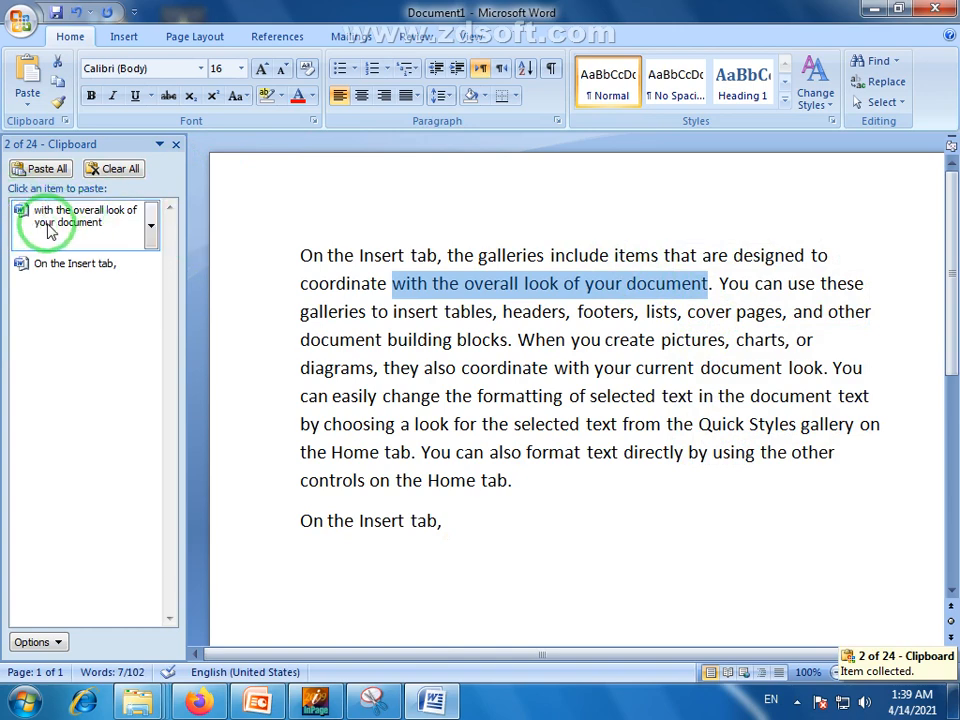
drag(381, 372, 514, 386)
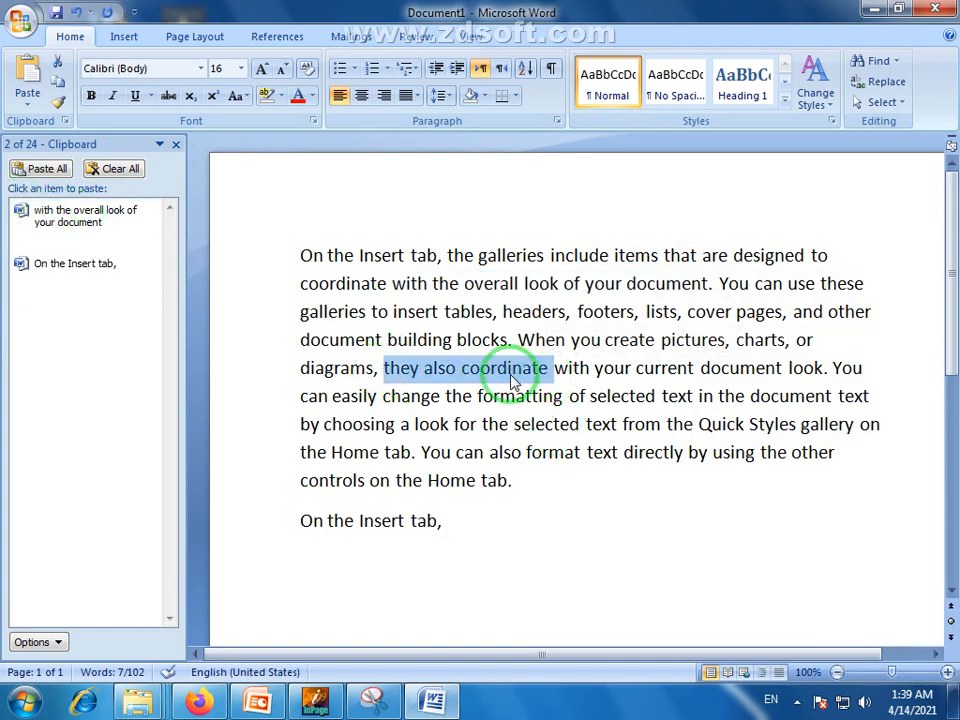
right_click(510, 379)
click(536, 405)
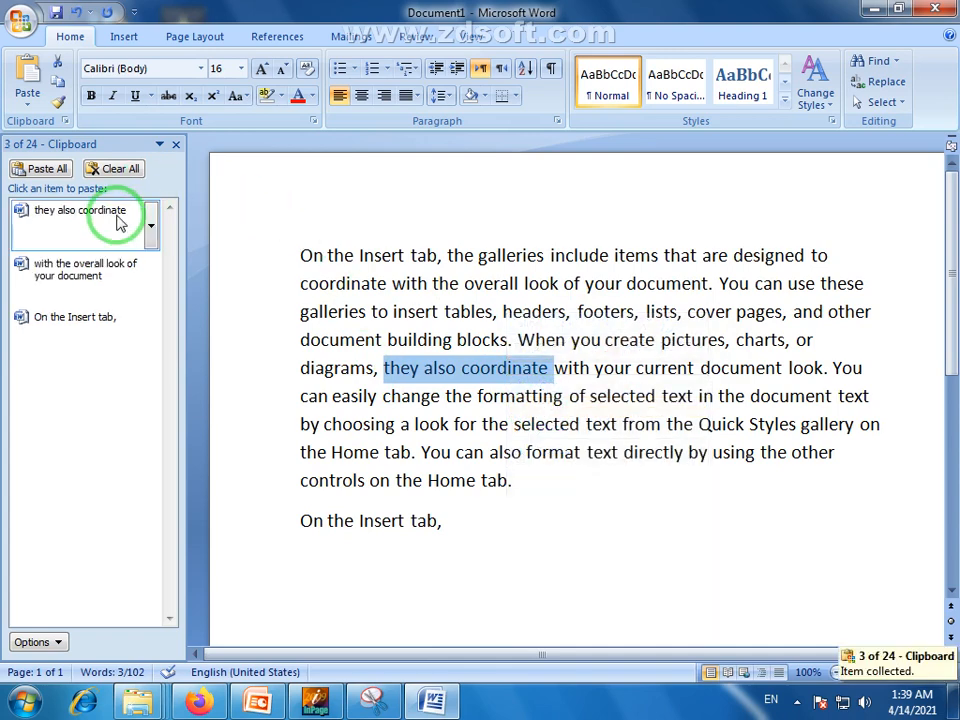
Step: Copy the phrase "selected text in the document" and the whole first paragraph to the clipboard as separate items
drag(588, 396, 773, 402)
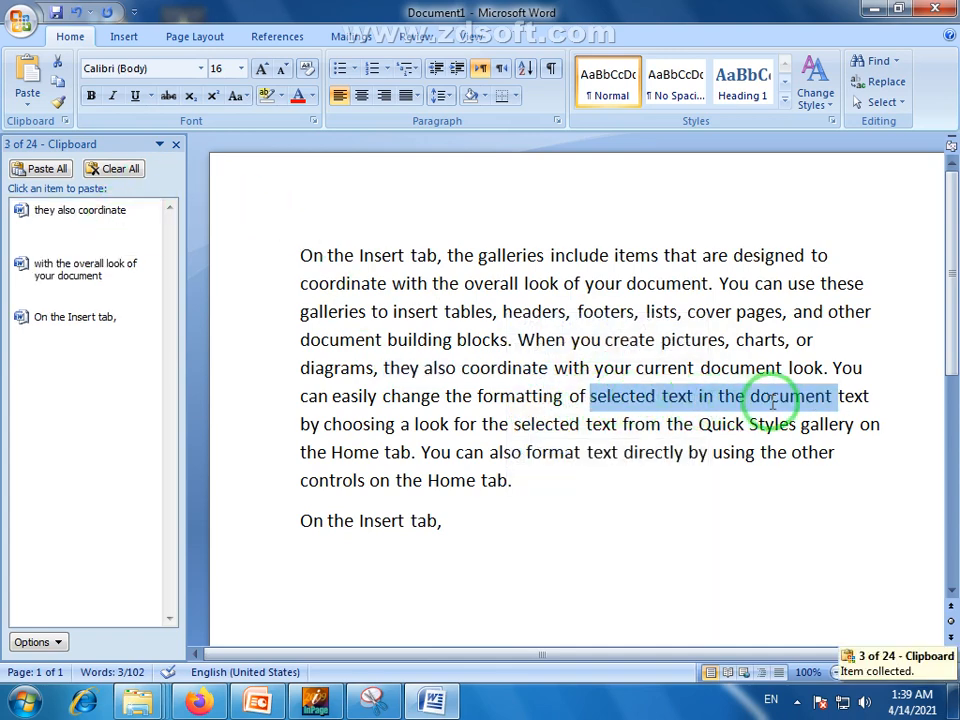
click(58, 81)
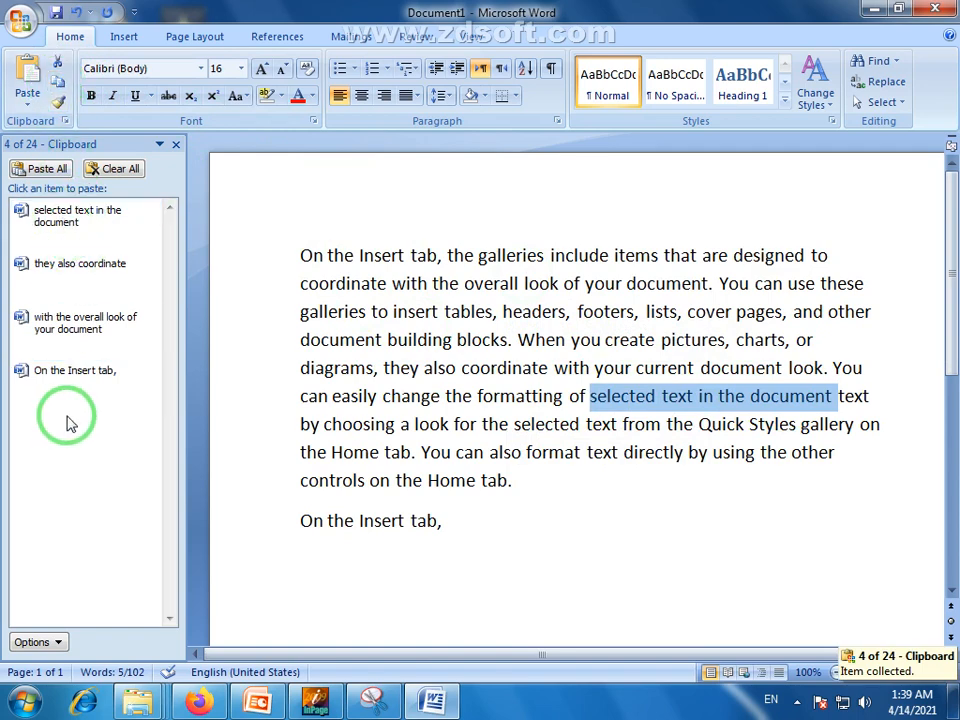
click(454, 394)
drag(508, 484, 311, 264)
right_click(311, 264)
click(360, 294)
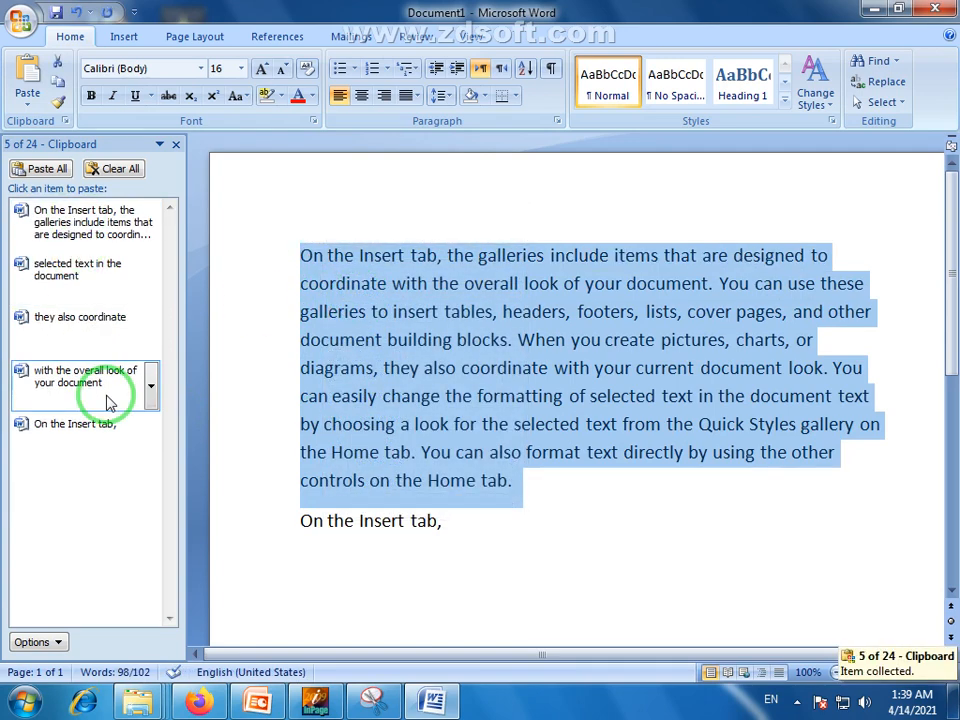
Step: Start a new empty line below the pasted "On the Insert tab," line
click(471, 521)
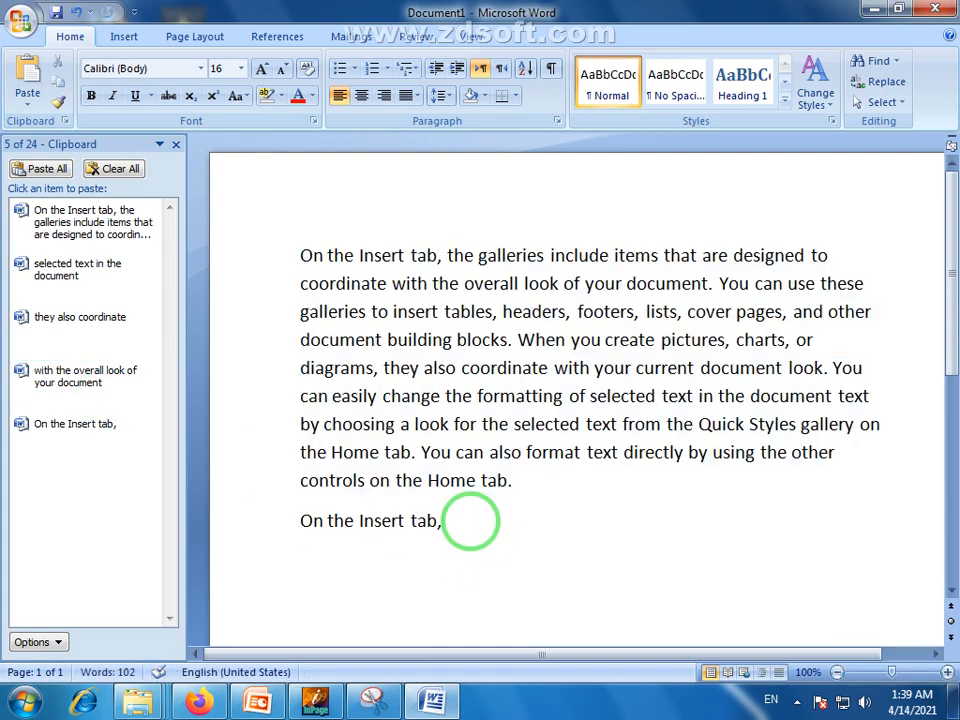
key(Return)
scroll(360, 430, down, 1)
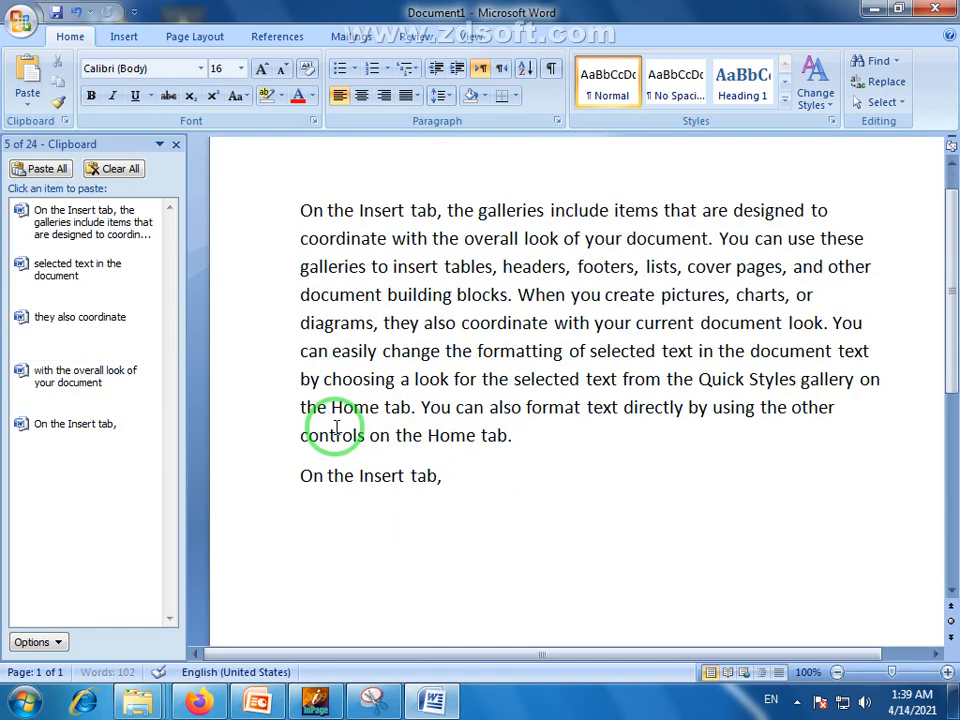
Step: Paste the collected items "they also coordinate", "with the overall look of your document" and "On the Insert tab," on separate lines at the document's end
click(68, 328)
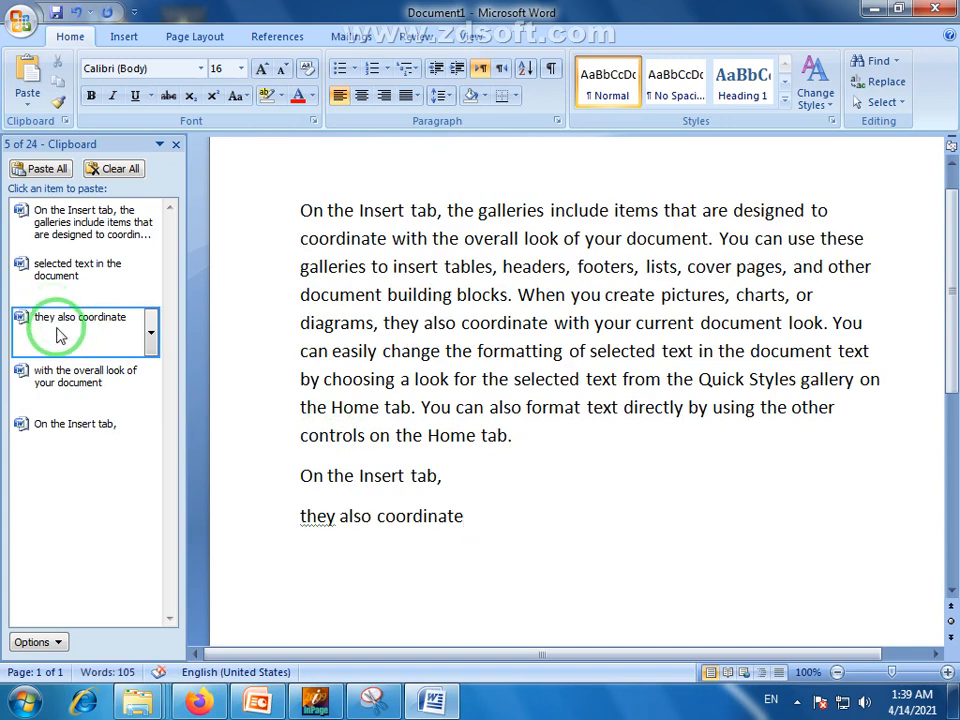
click(62, 372)
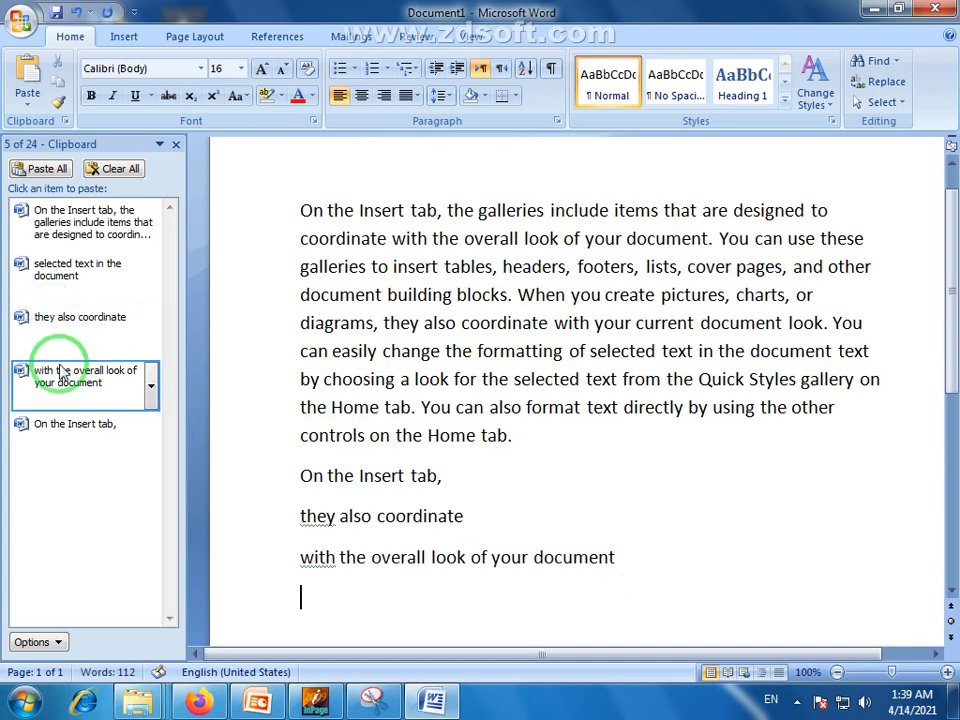
click(80, 423)
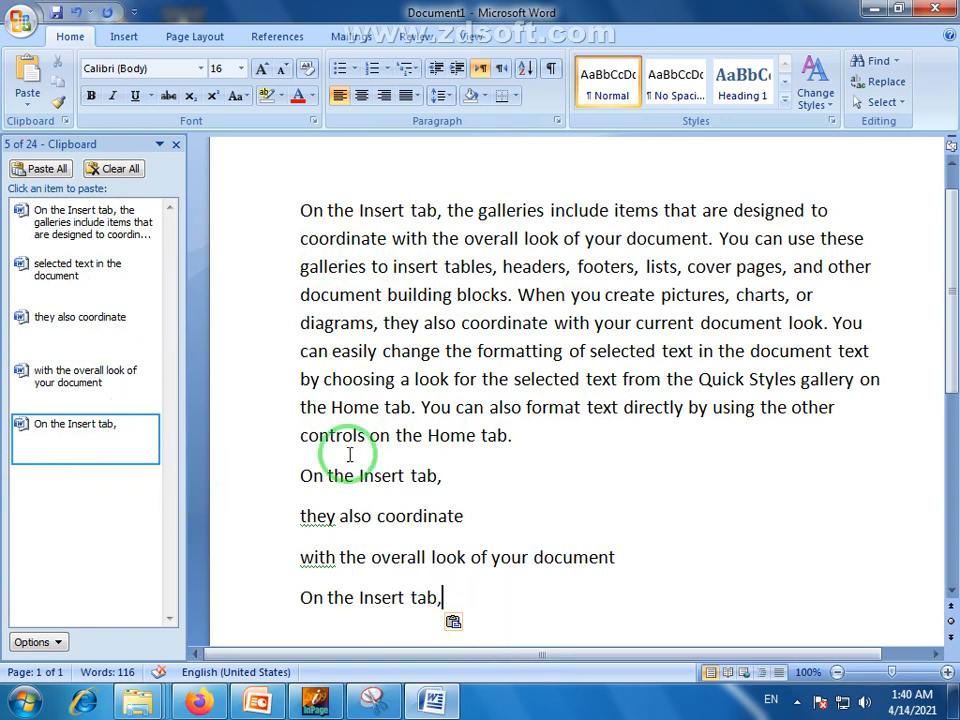
scroll(947, 372, down, 1)
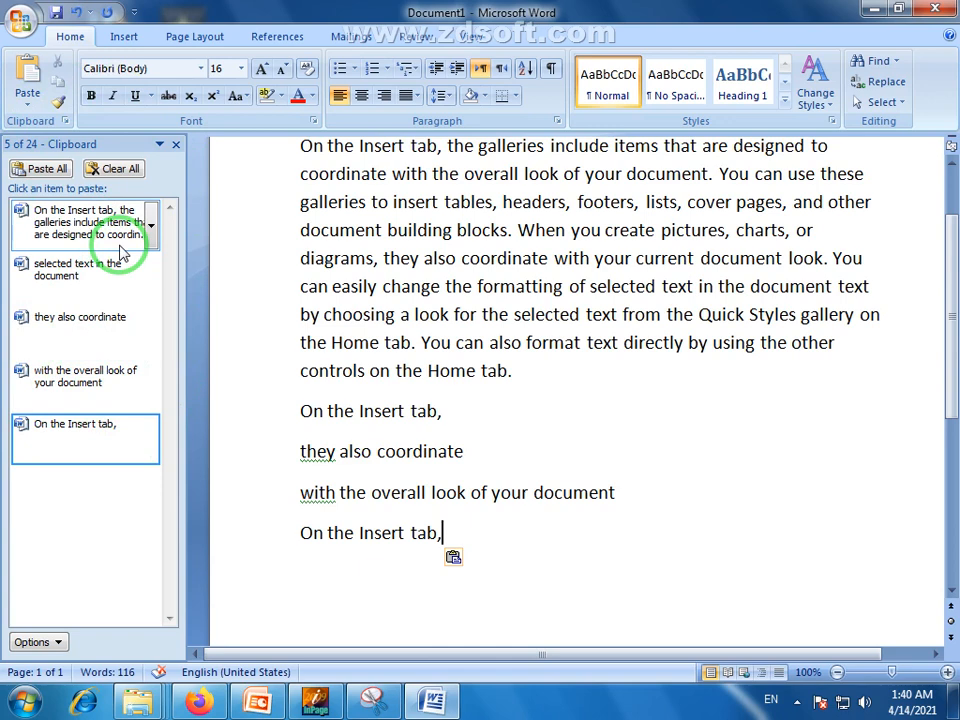
Step: Copy the paragraph's end from "coordinate with your current document look" and the passage "with the overall look" through "footers" as separate clipboard items
click(549, 262)
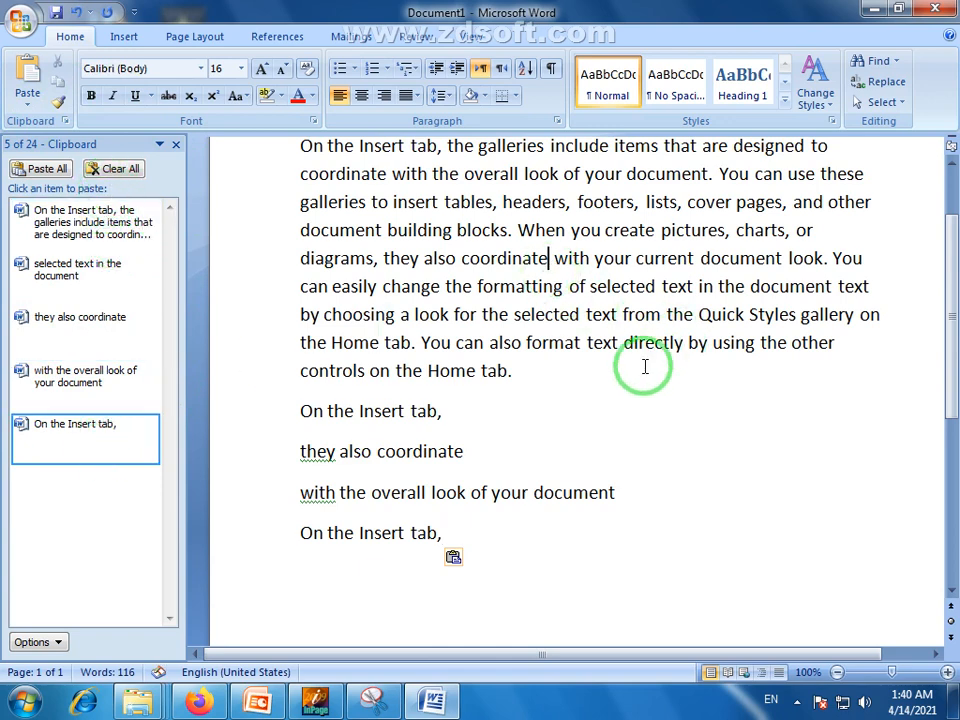
drag(643, 366, 445, 258)
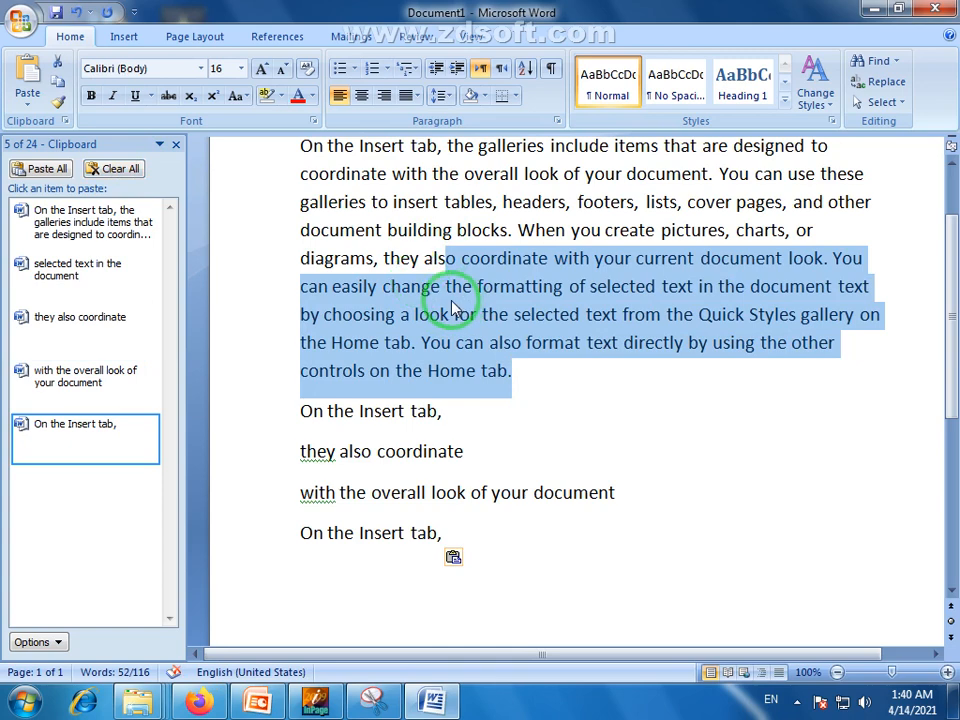
right_click(451, 307)
click(468, 331)
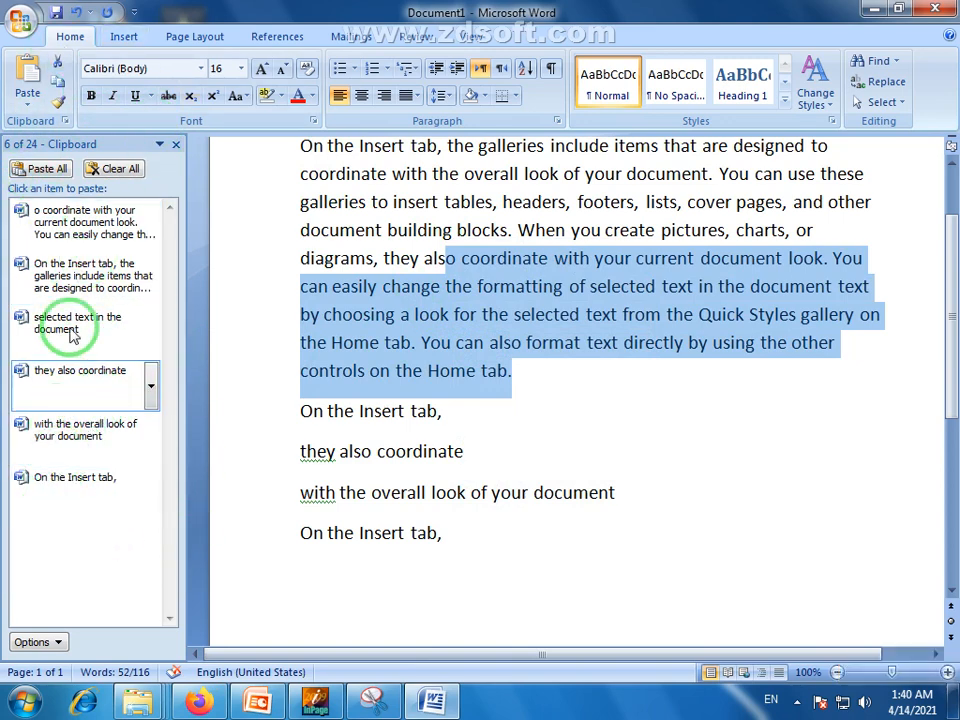
click(540, 255)
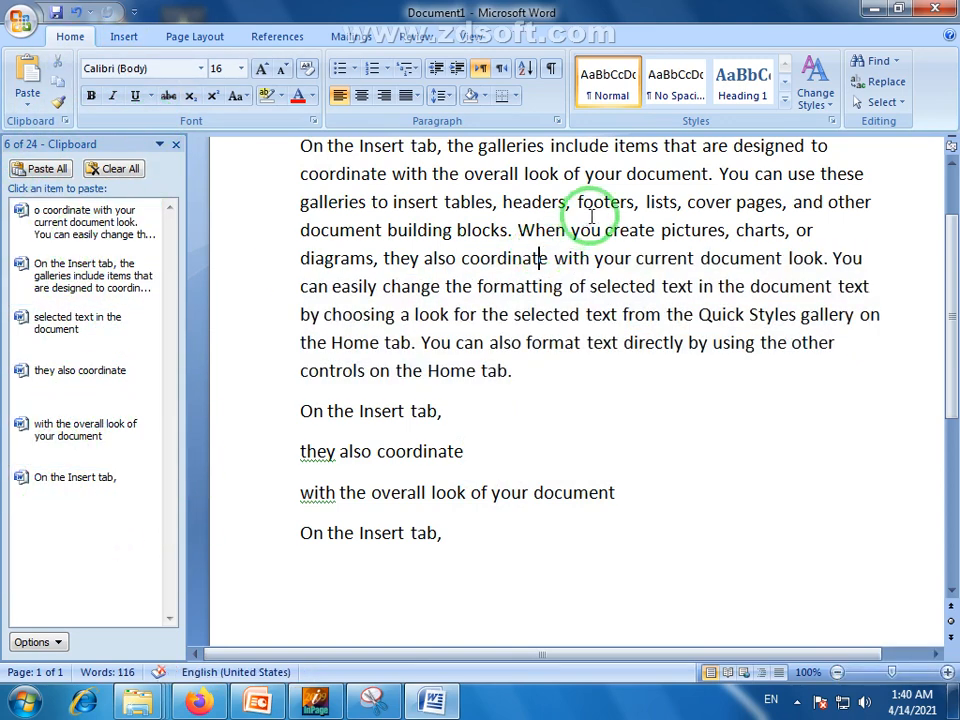
drag(634, 201, 392, 173)
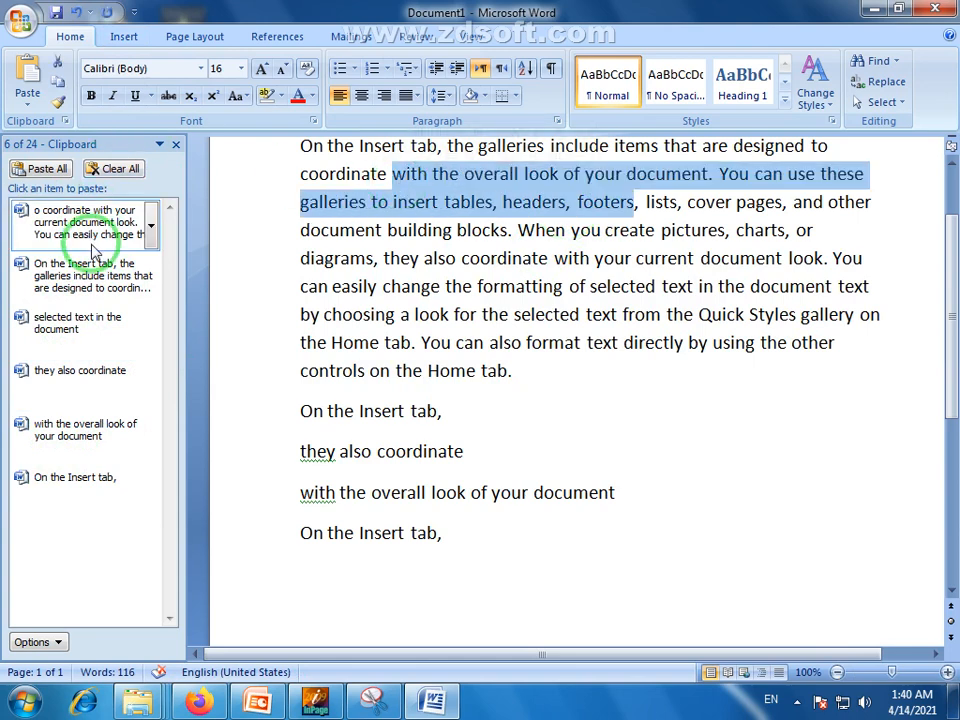
click(57, 80)
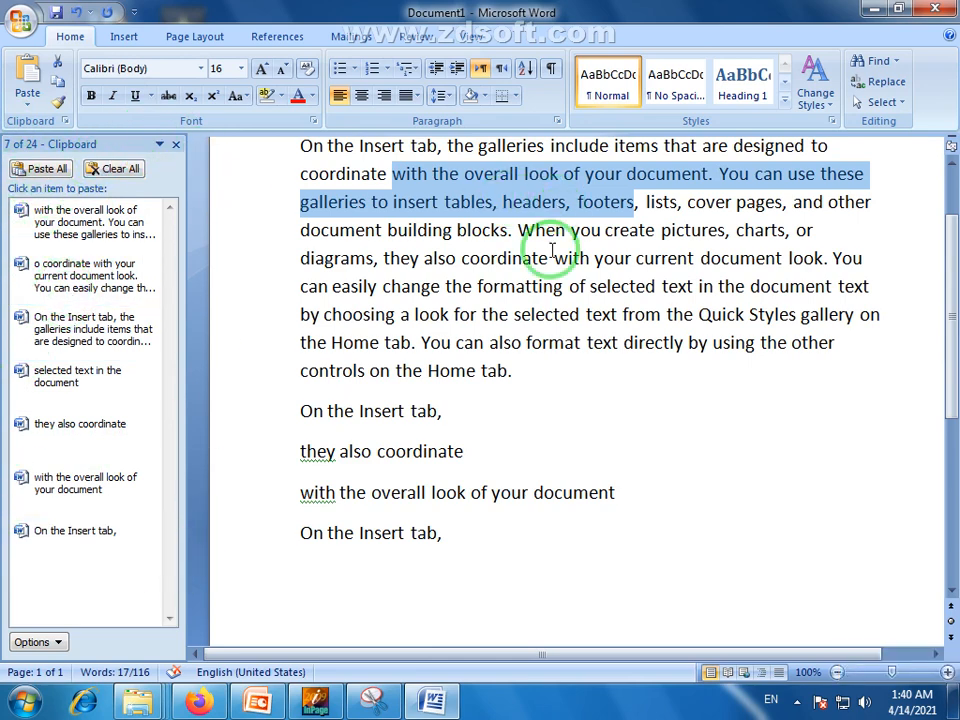
Step: Clear all collected items from the Office Clipboard
drag(578, 343, 380, 322)
click(305, 333)
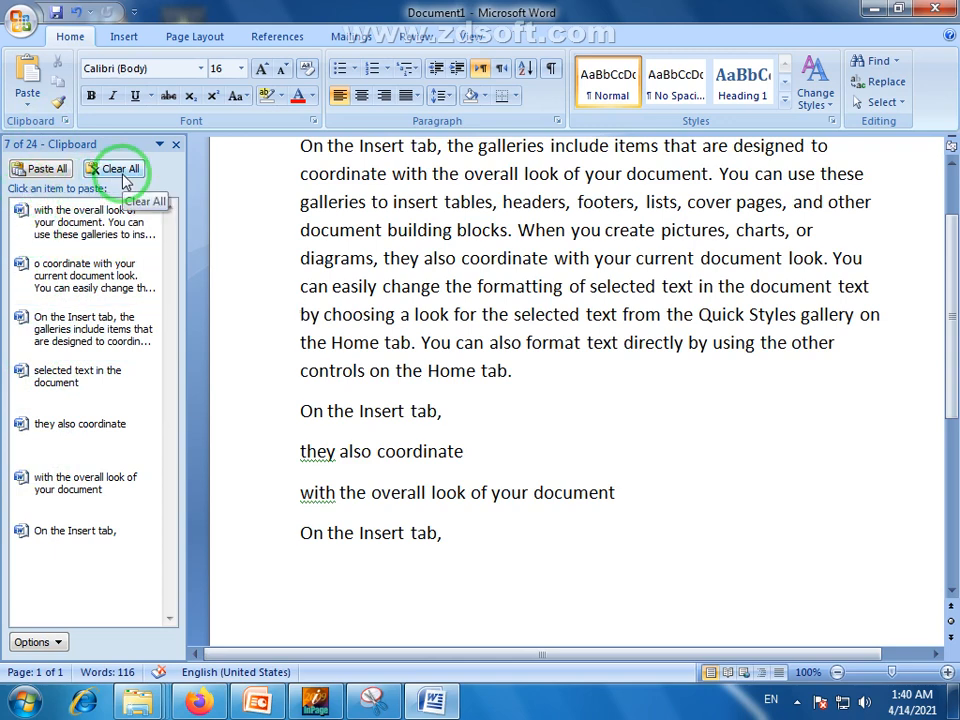
click(120, 169)
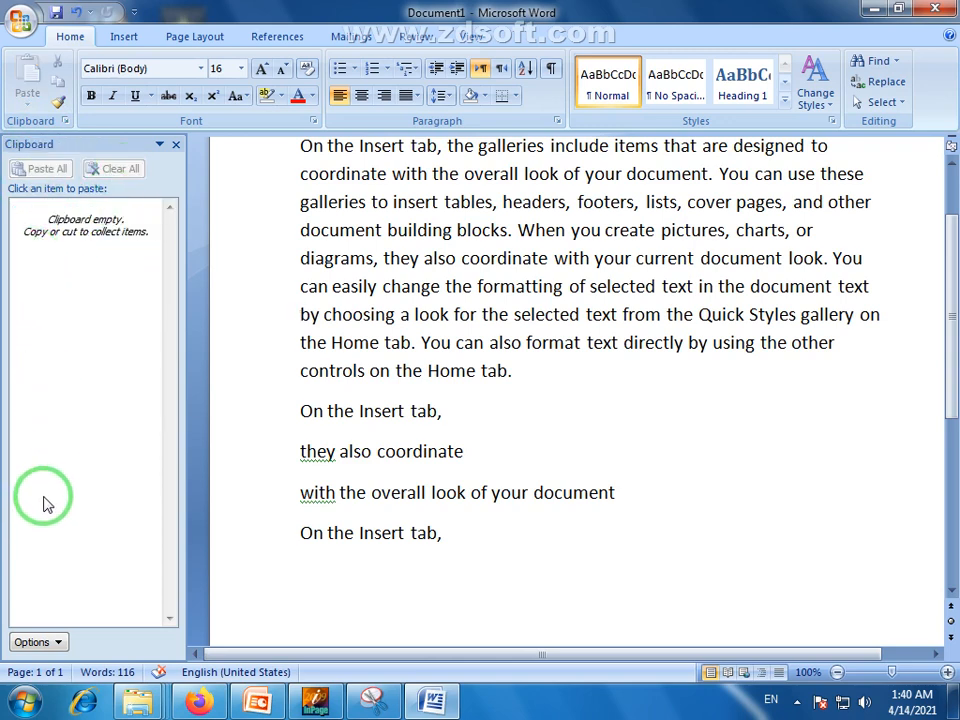
click(484, 555)
mouse_move(951, 357)
mouse_down()
mouse_move(956, 321)
mouse_move(958, 350)
mouse_up()
click(532, 372)
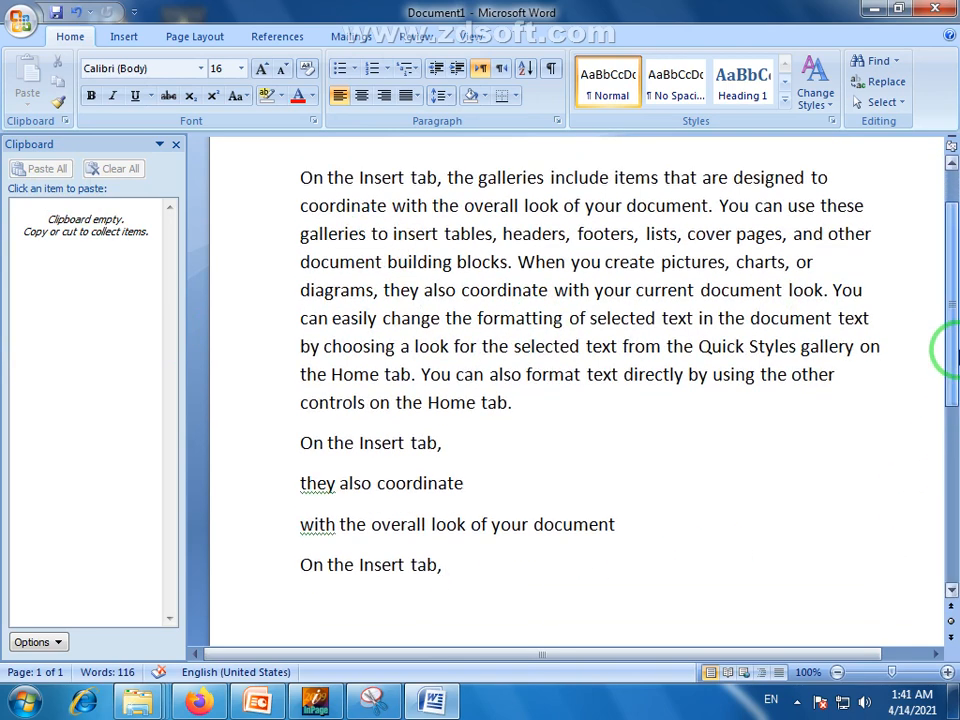
Step: Close the Clipboard task pane, reopen it once and close it again
click(175, 146)
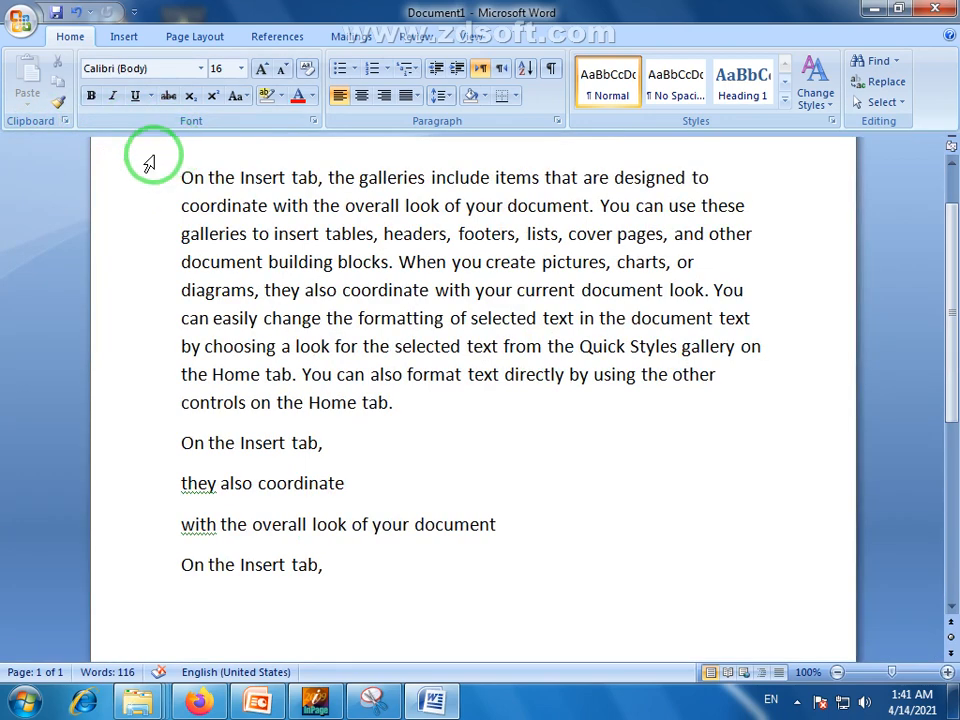
click(65, 121)
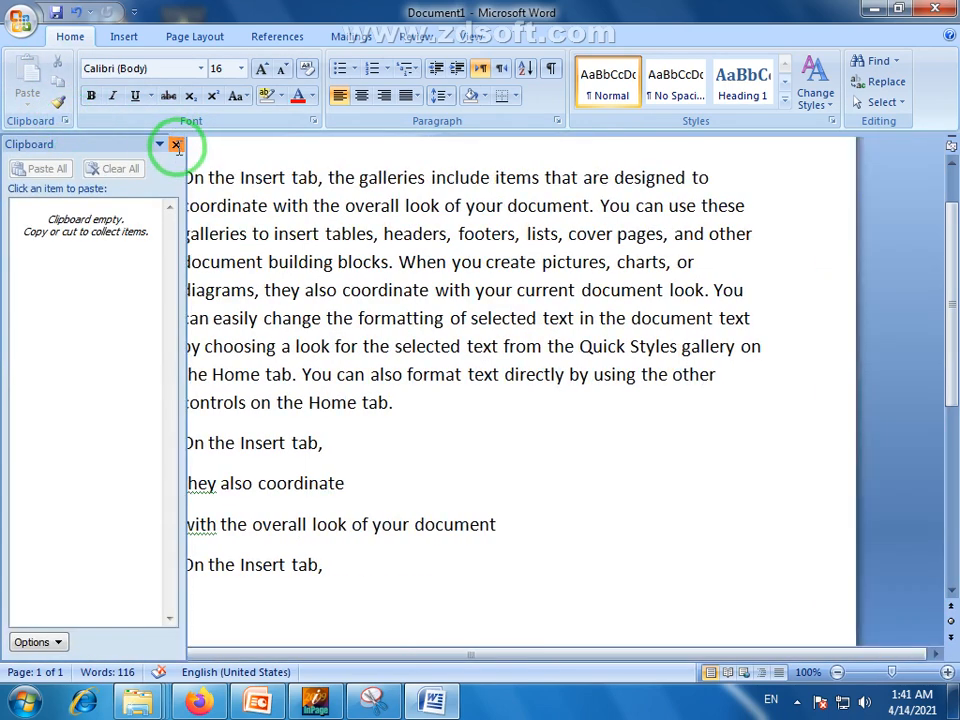
click(176, 146)
drag(949, 336, 955, 310)
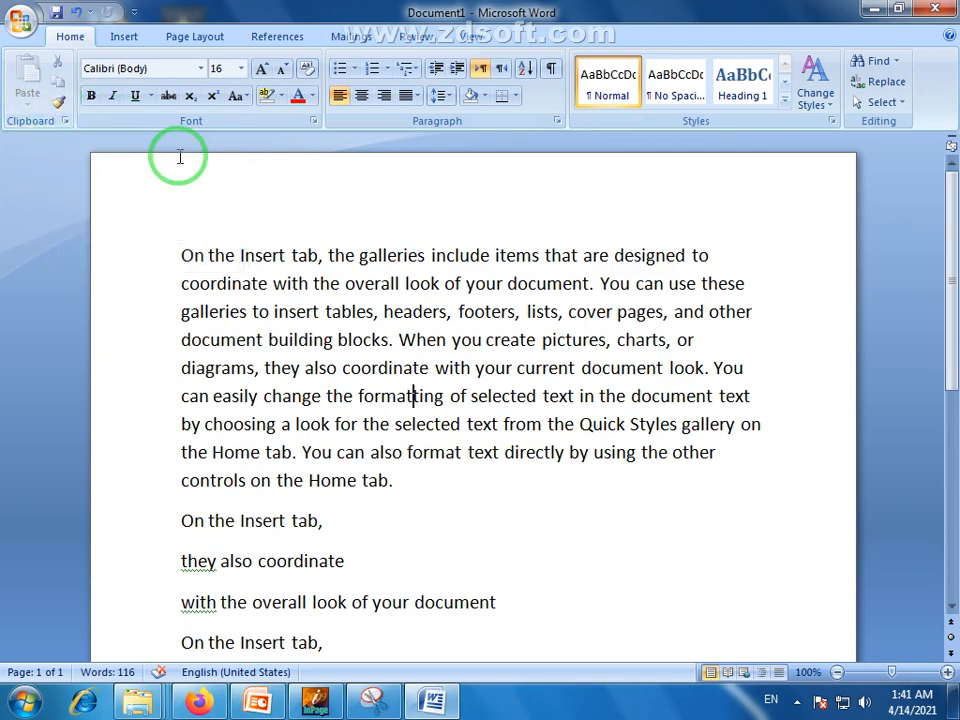
Step: Split the first paragraph into separate lines after "On the Insert tab", "footers", "cover pages,", "choosing a" and "look for the selected", dropping the commas after "tab" and "footers"
drag(322, 262, 318, 261)
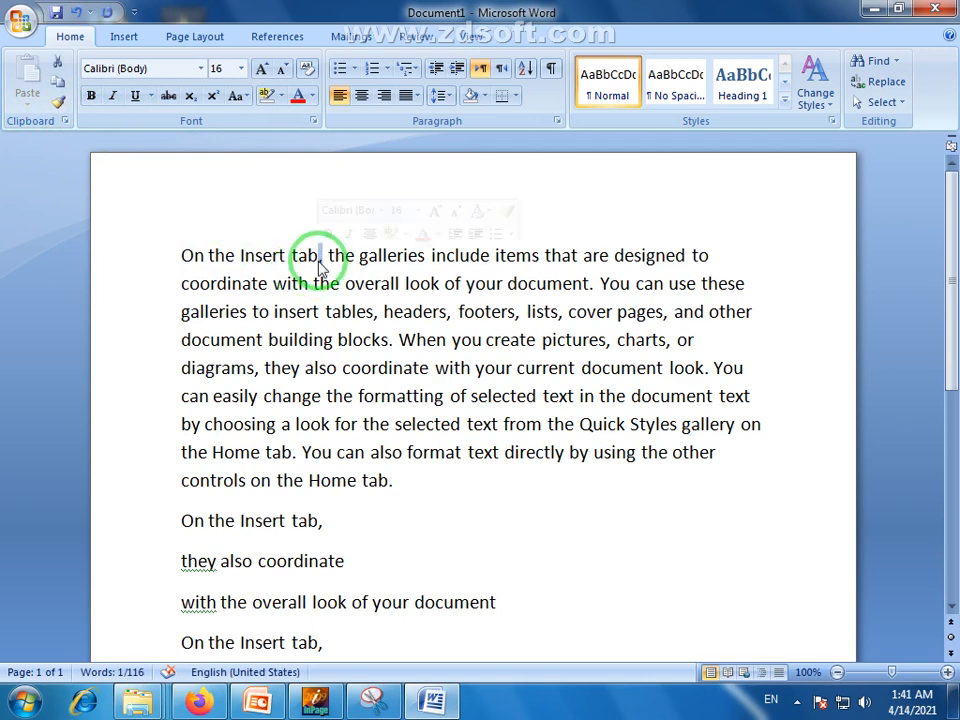
key(Return)
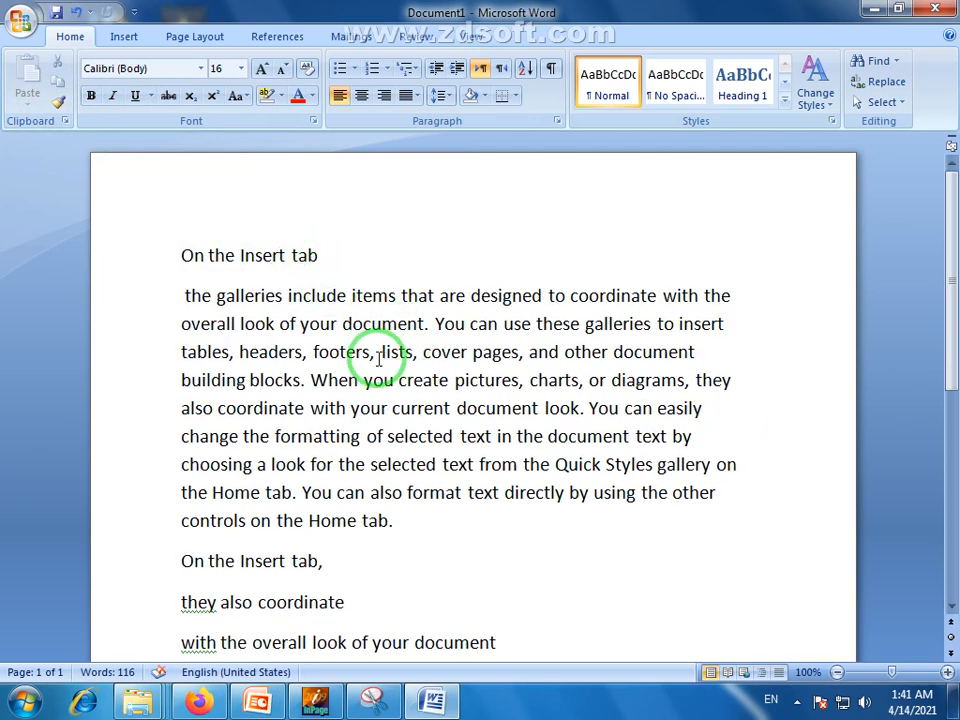
key(Return)
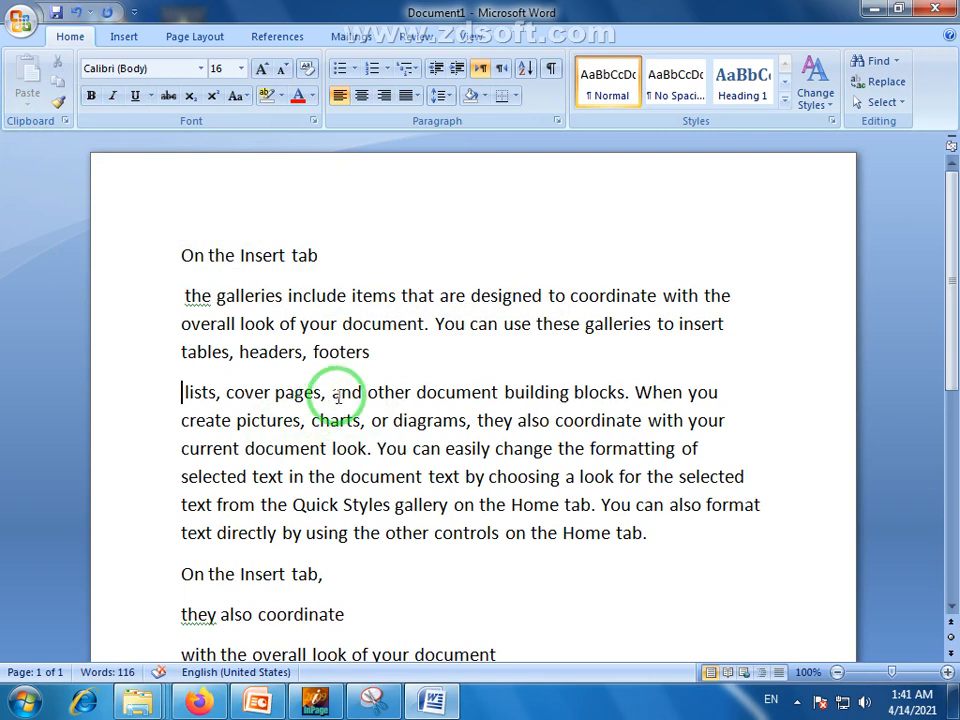
key(Return)
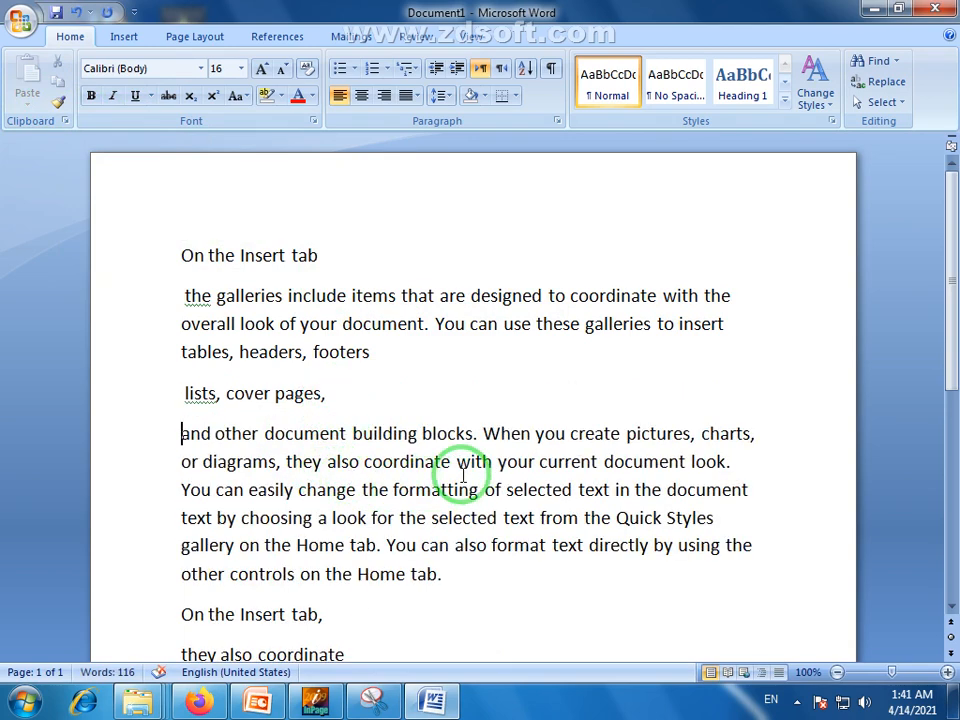
click(333, 517)
key(Return)
click(345, 558)
key(Return)
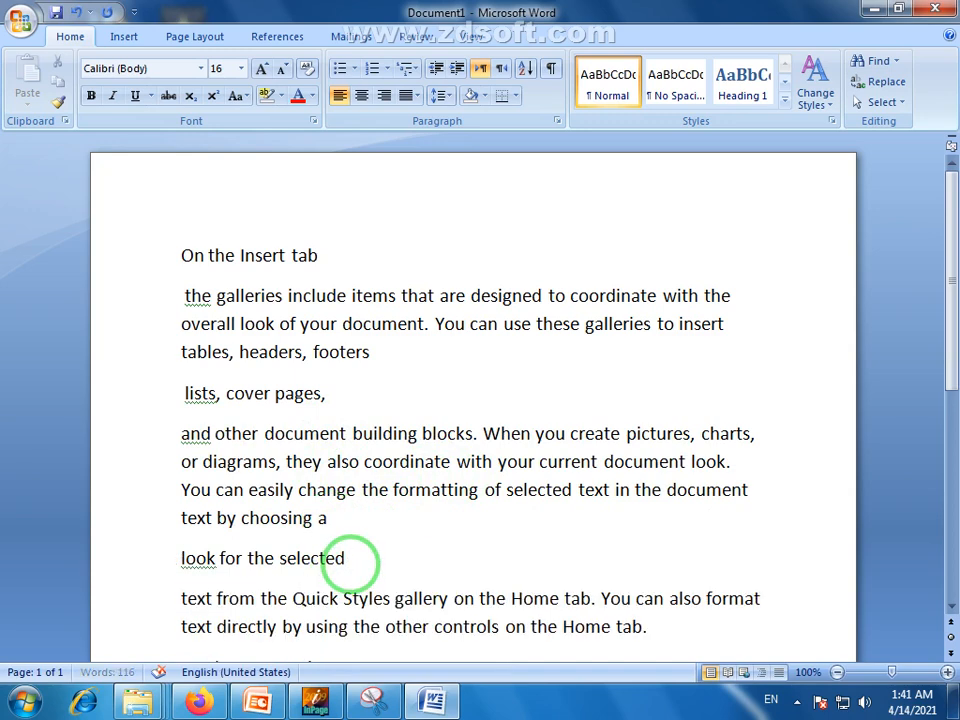
Step: Highlight the separated lines "look for the selected", "lists, cover pages," and "On the Insert tab" in turn
drag(349, 562, 170, 560)
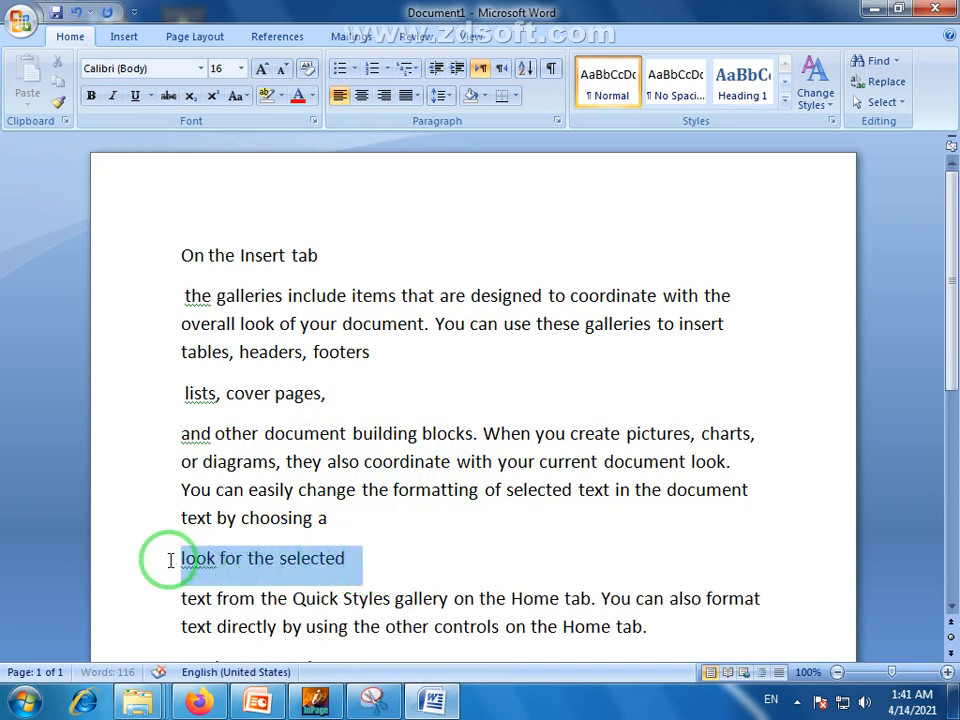
drag(327, 396, 197, 392)
drag(320, 257, 236, 268)
Step: Change the font of the first line, "On the Insert tab", to AA Sameer Asmaak
drag(326, 256, 181, 256)
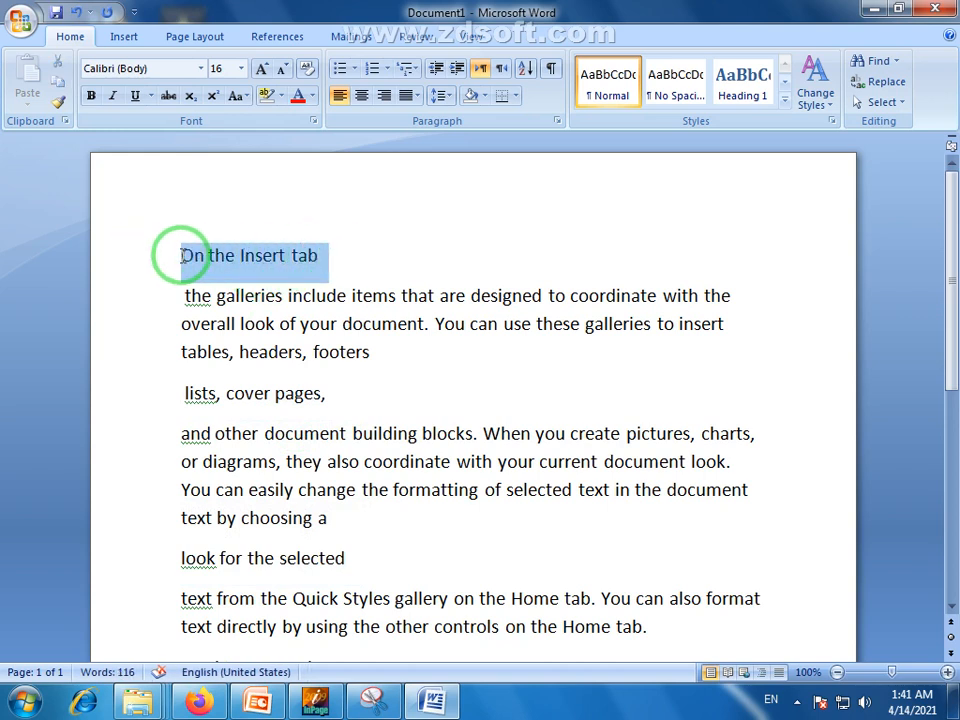
click(246, 97)
click(248, 97)
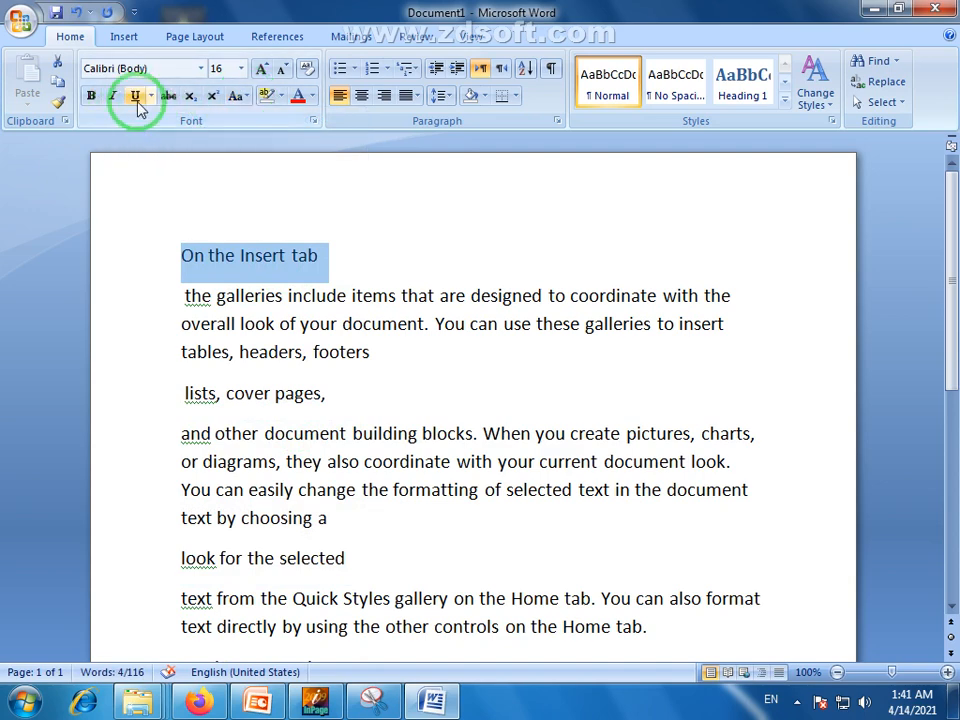
click(200, 68)
scroll(181, 420, down, 3)
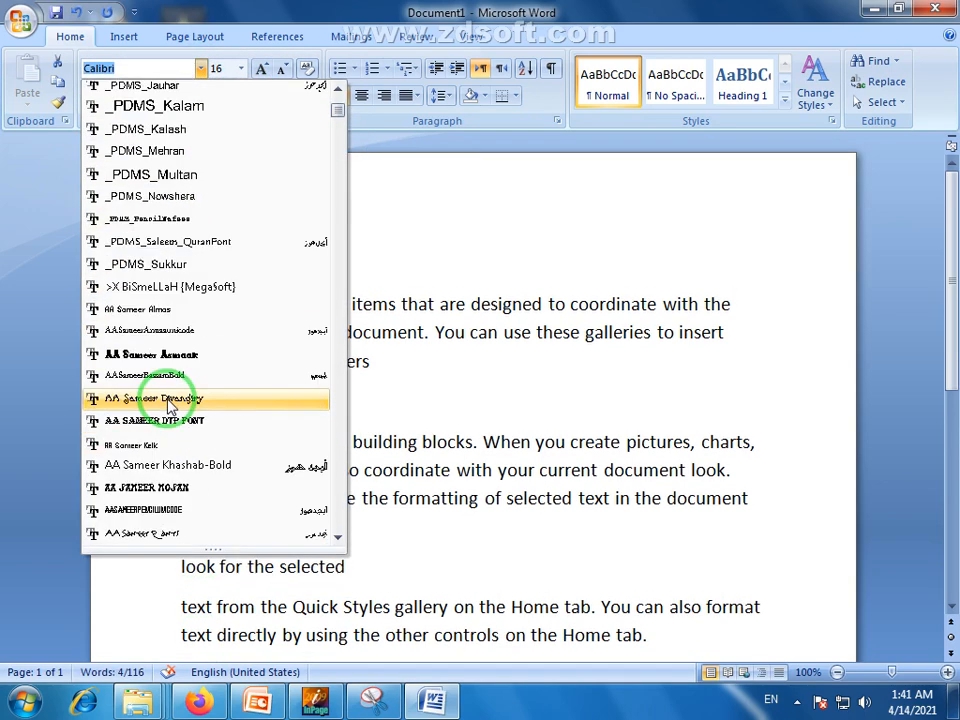
click(160, 355)
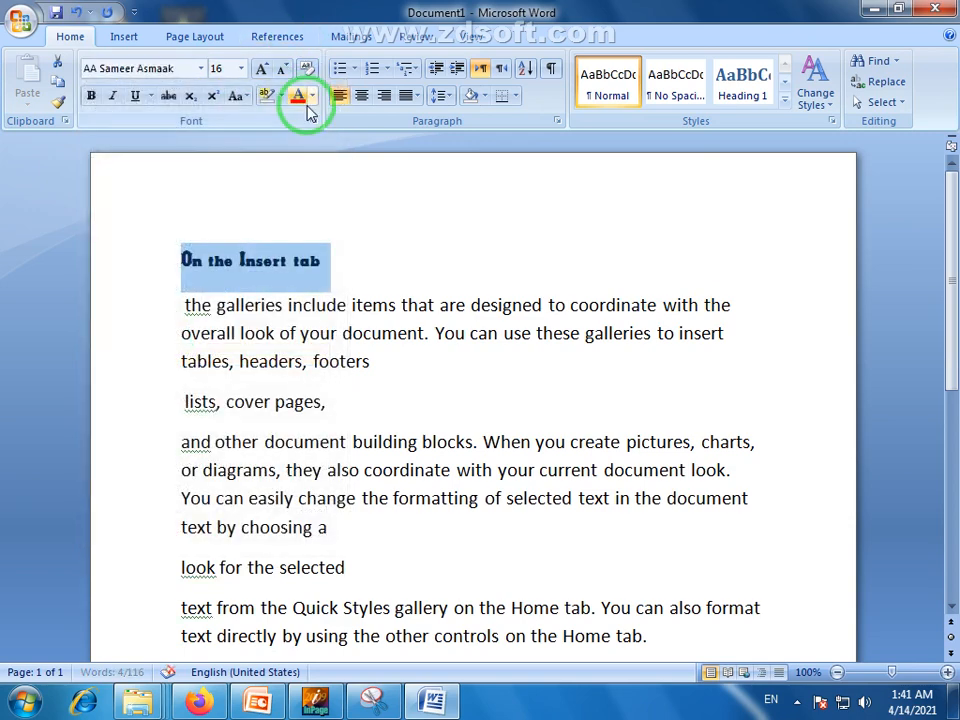
Step: Colour the first line, "On the Insert tab", red and enlarge its text to 26 points
click(298, 97)
click(262, 69)
click(262, 69)
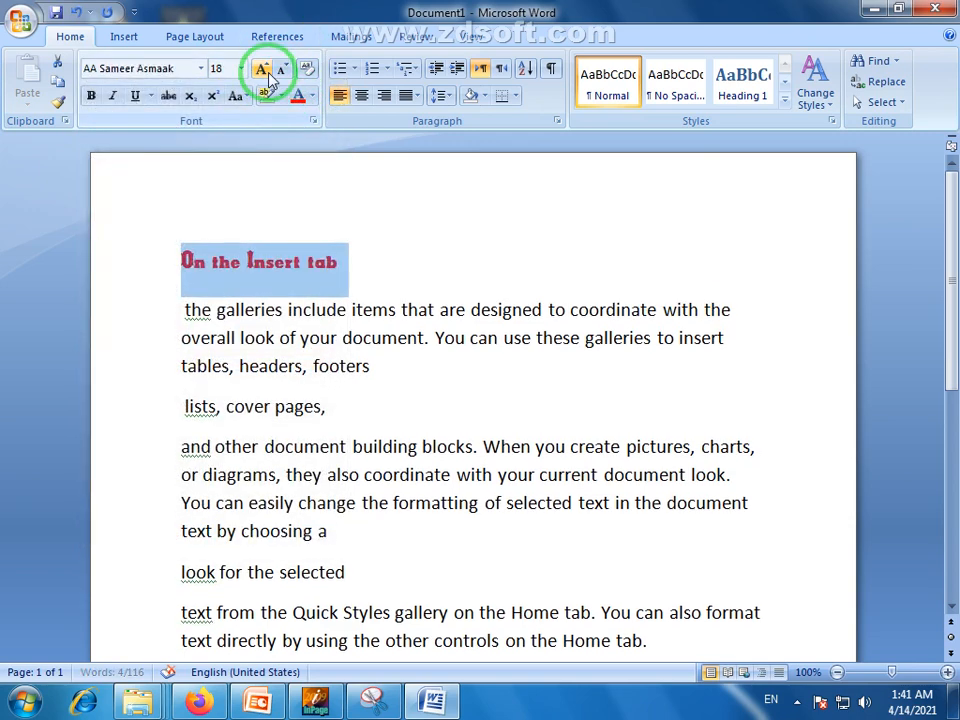
click(262, 69)
click(262, 69)
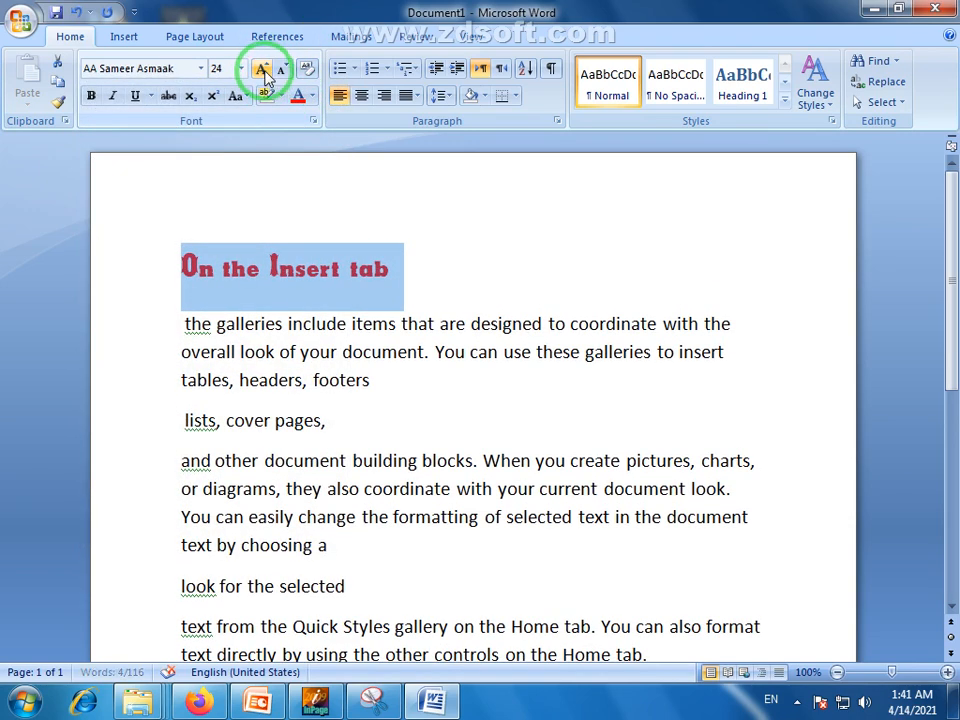
click(262, 69)
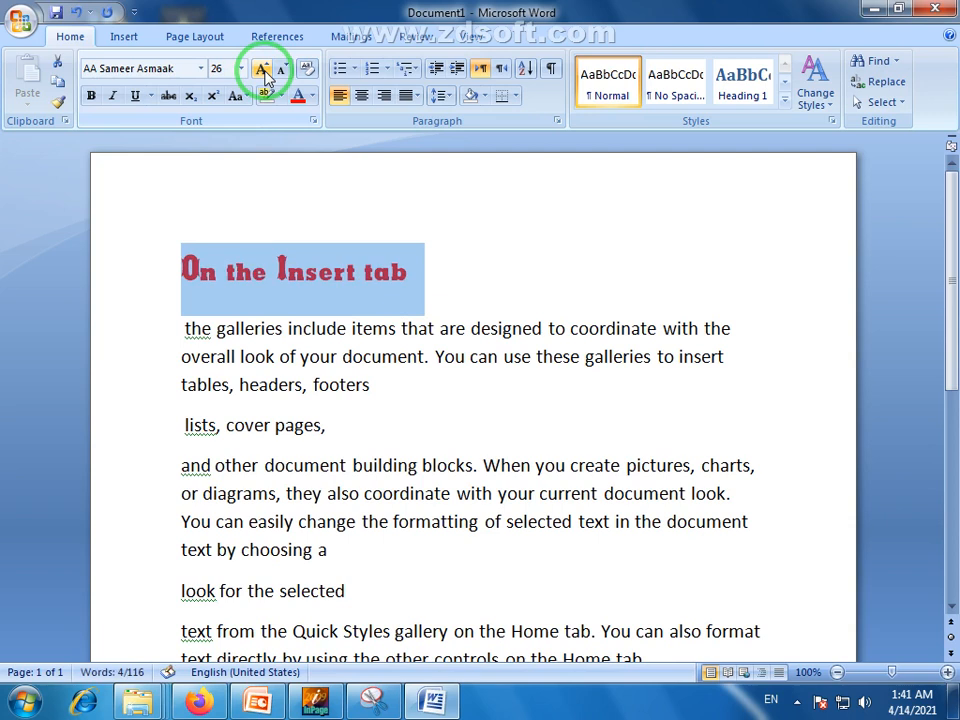
Step: Make the red "On the Insert tab" heading italic and centre it on the page
click(113, 96)
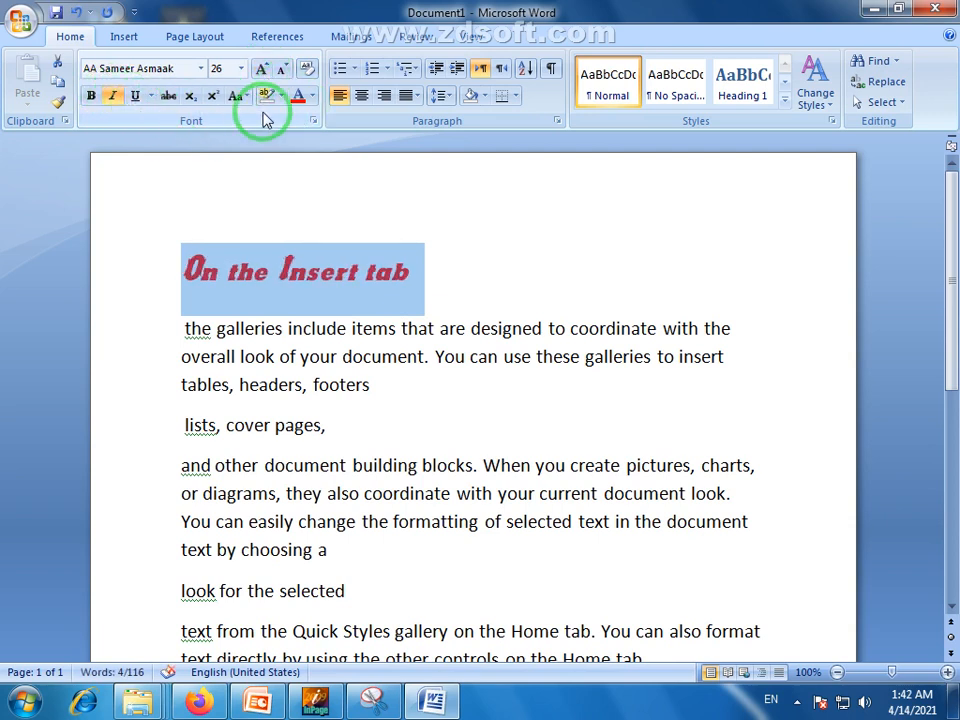
click(362, 97)
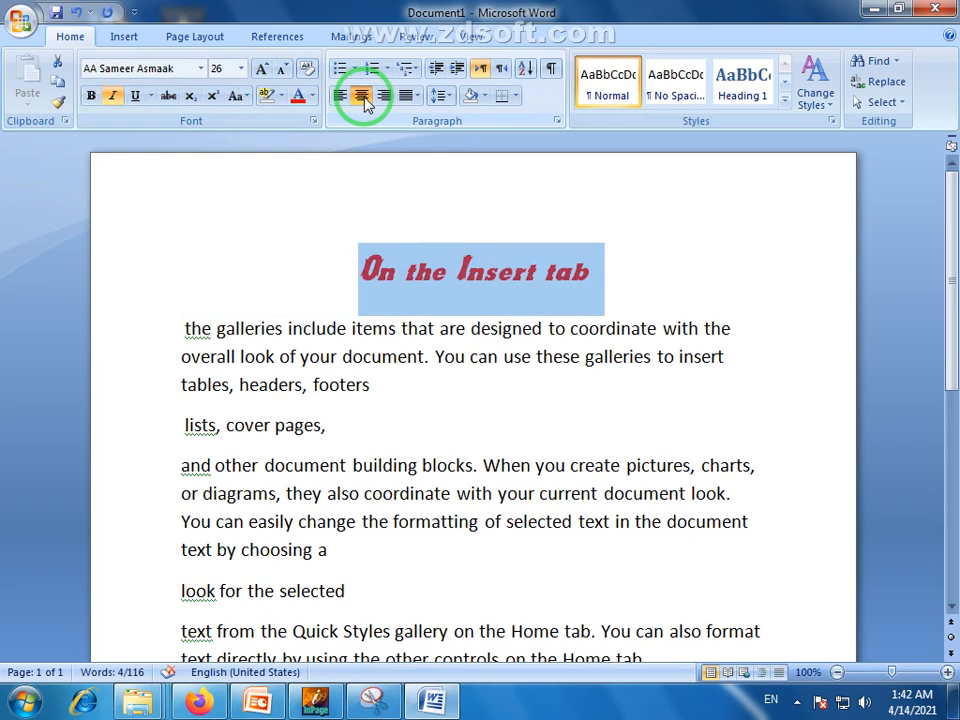
click(489, 302)
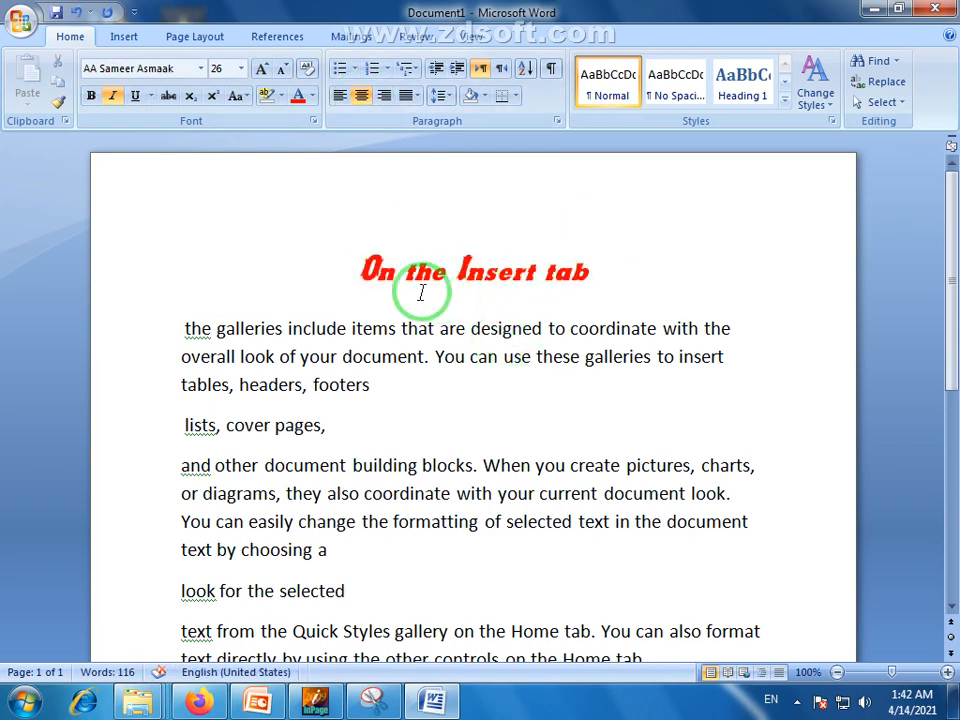
Step: Highlight the formatted heading and compare it with the plain lines "lists, cover pages," and "look for the selected"
drag(574, 272, 354, 266)
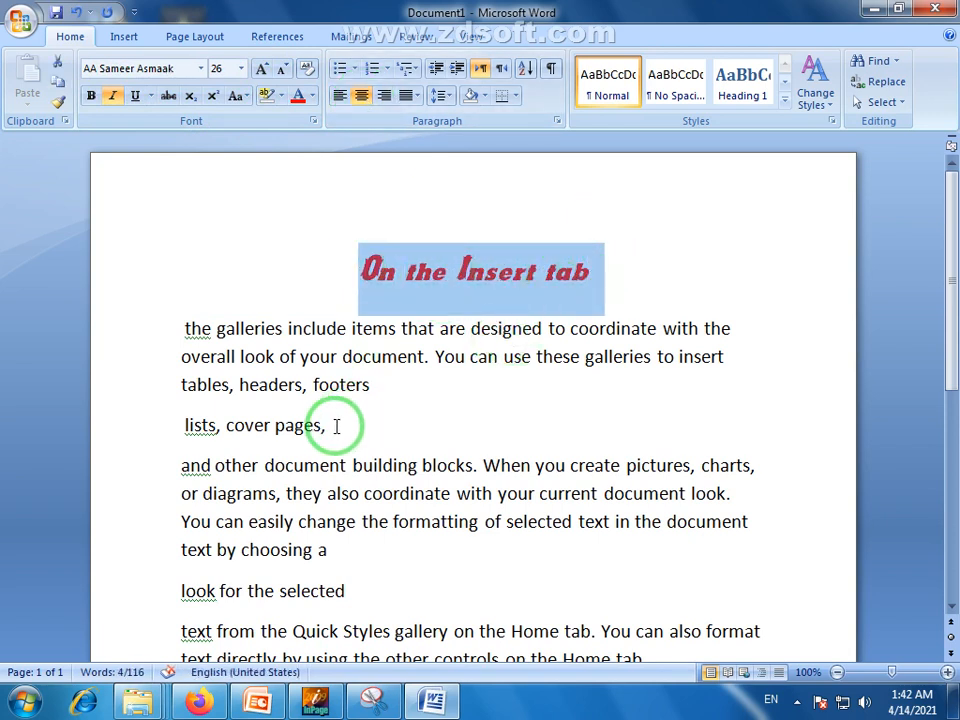
drag(336, 426, 187, 424)
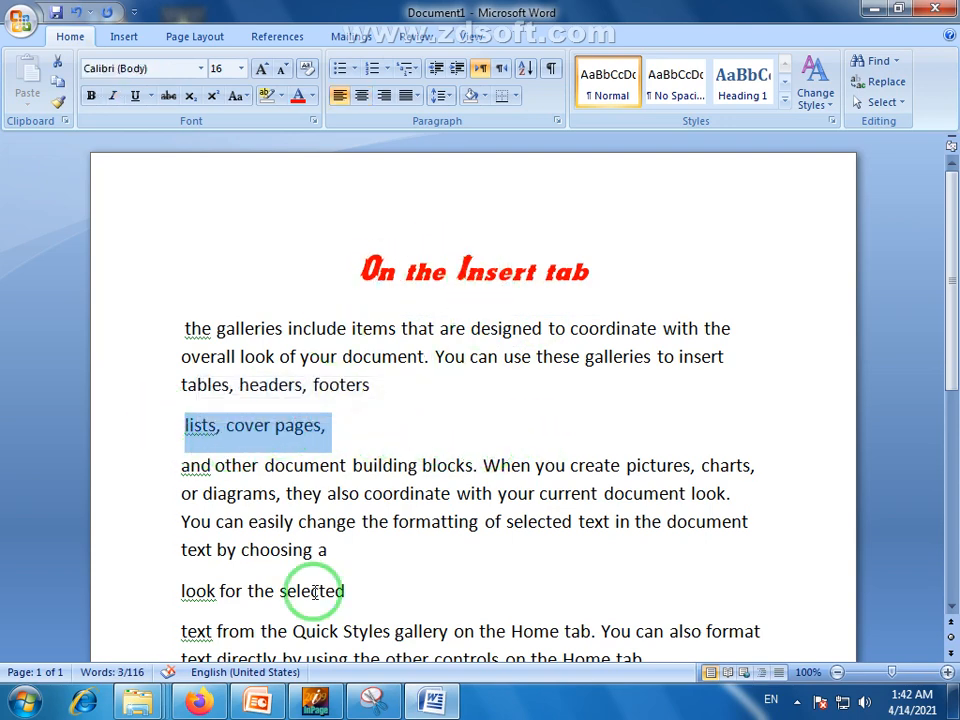
drag(347, 589, 204, 589)
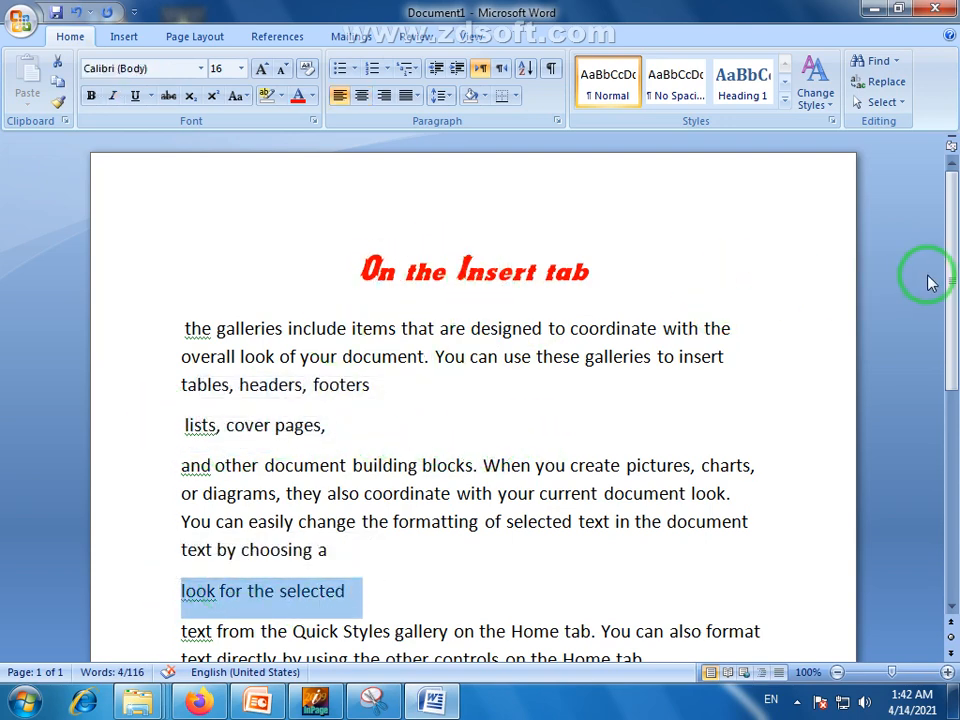
Step: Select the red "On the Insert tab" heading and look through the document down to its last line and back
mouse_move(952, 285)
mouse_down()
mouse_move(953, 300)
mouse_move(954, 272)
mouse_up()
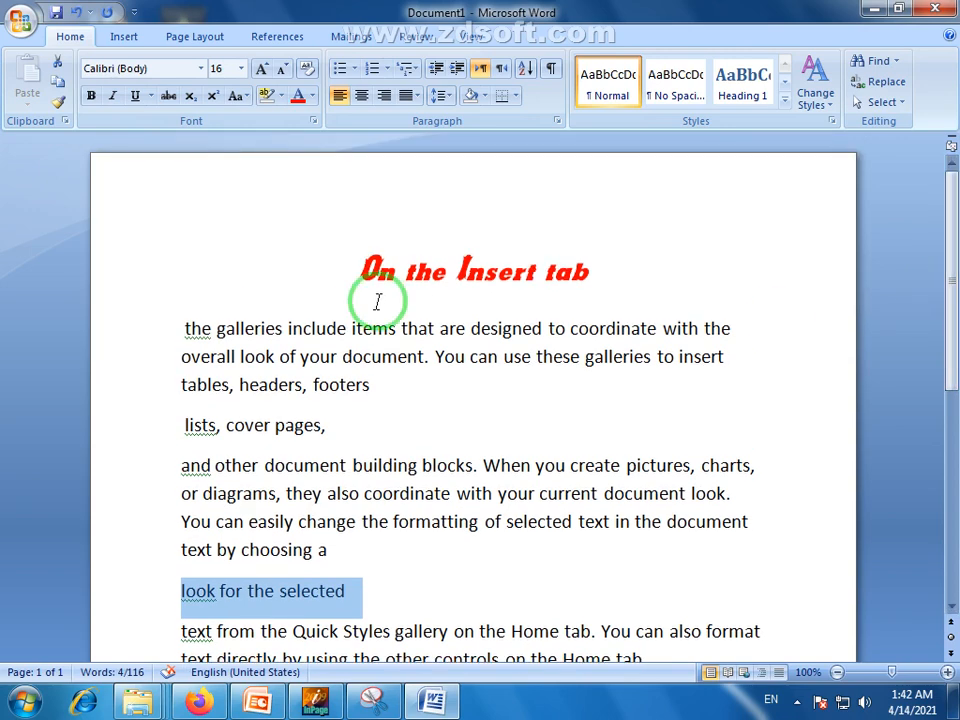
drag(576, 272, 390, 293)
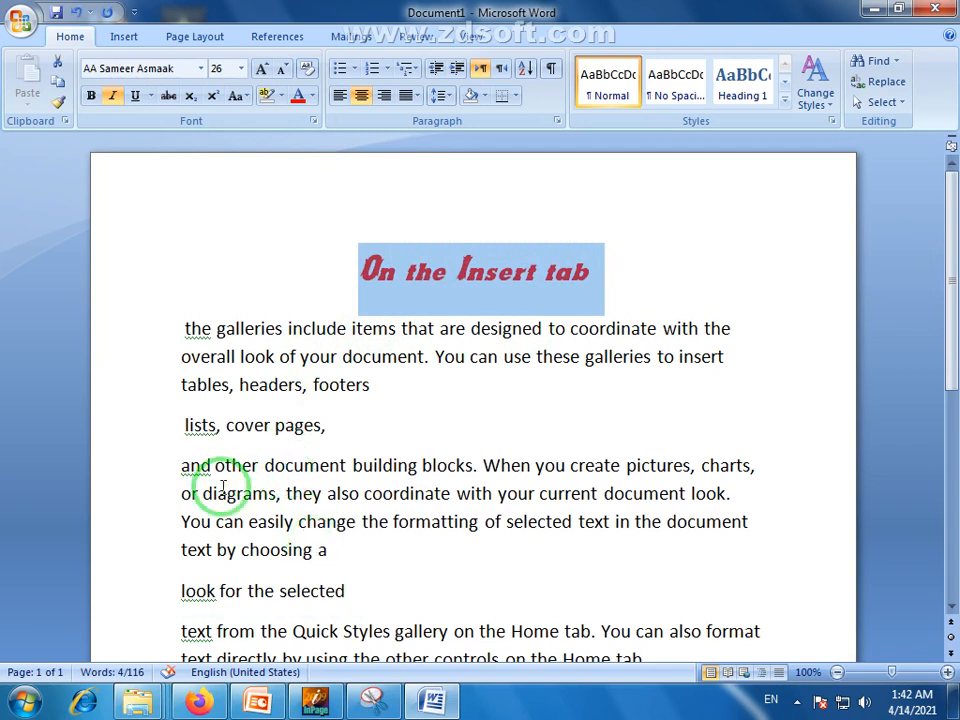
drag(952, 276, 799, 407)
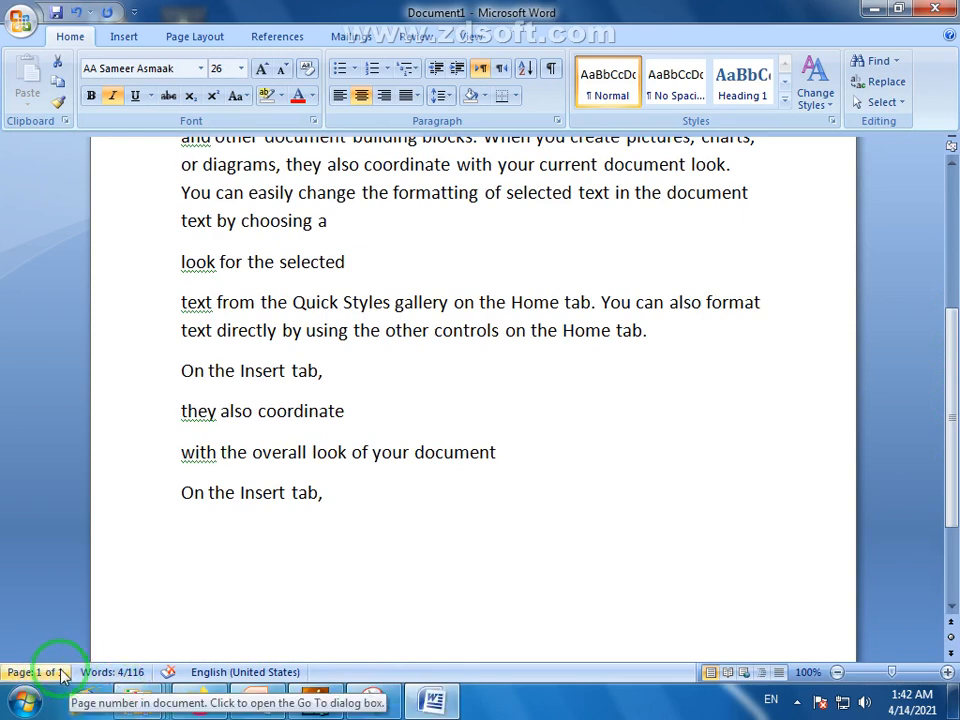
drag(949, 450, 949, 364)
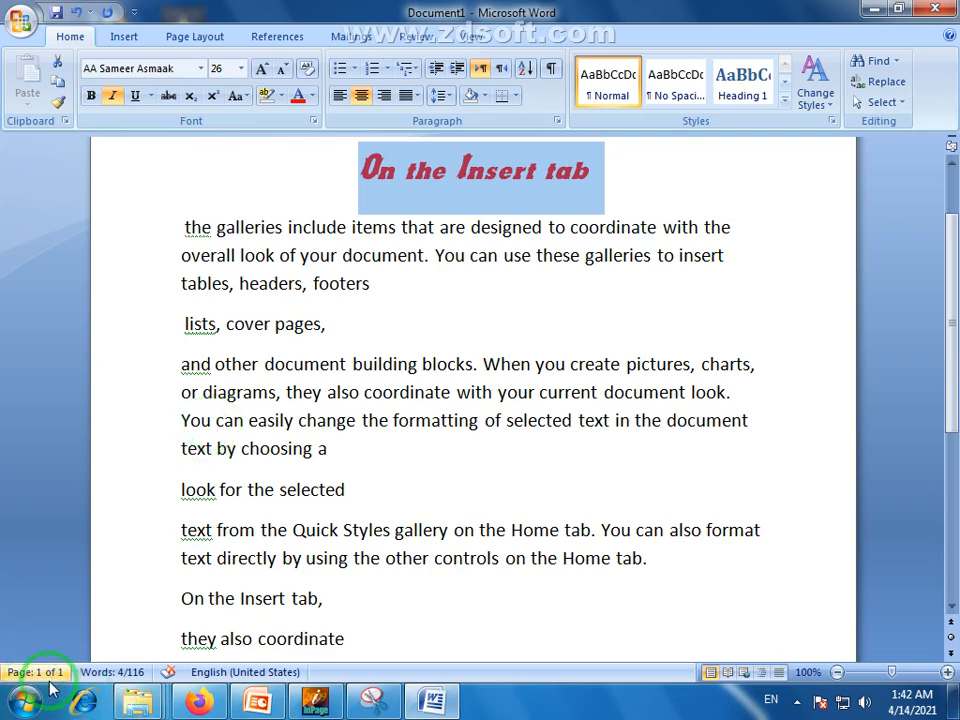
drag(954, 321, 957, 274)
click(452, 424)
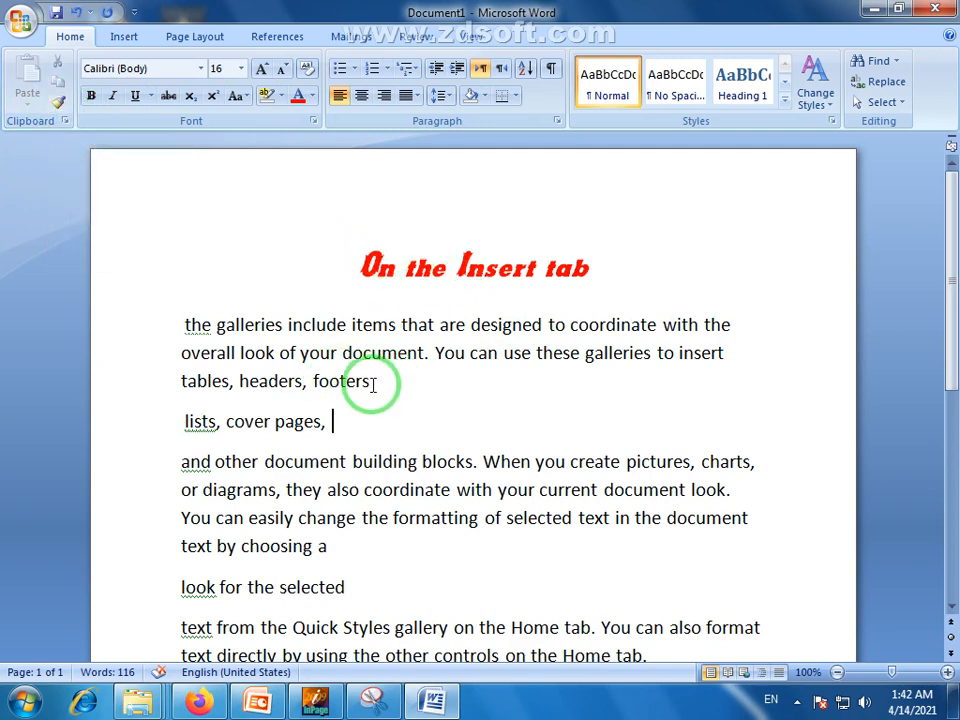
Step: Compare the font, size, style and alignment of the paragraph starting "the galleries include items" with those of the red heading
drag(372, 384, 196, 336)
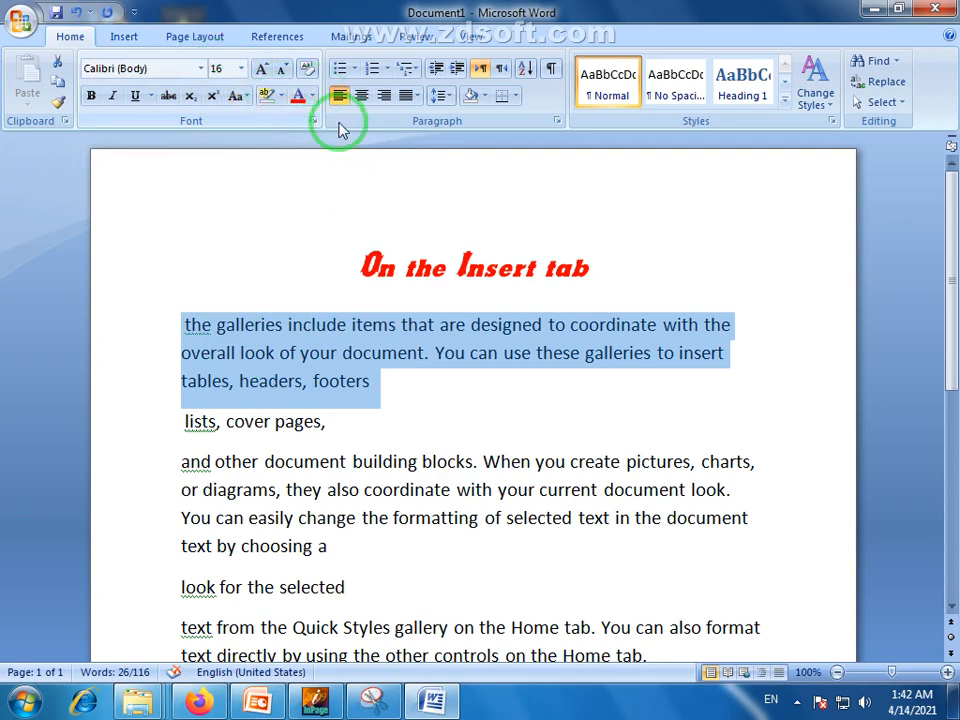
click(311, 355)
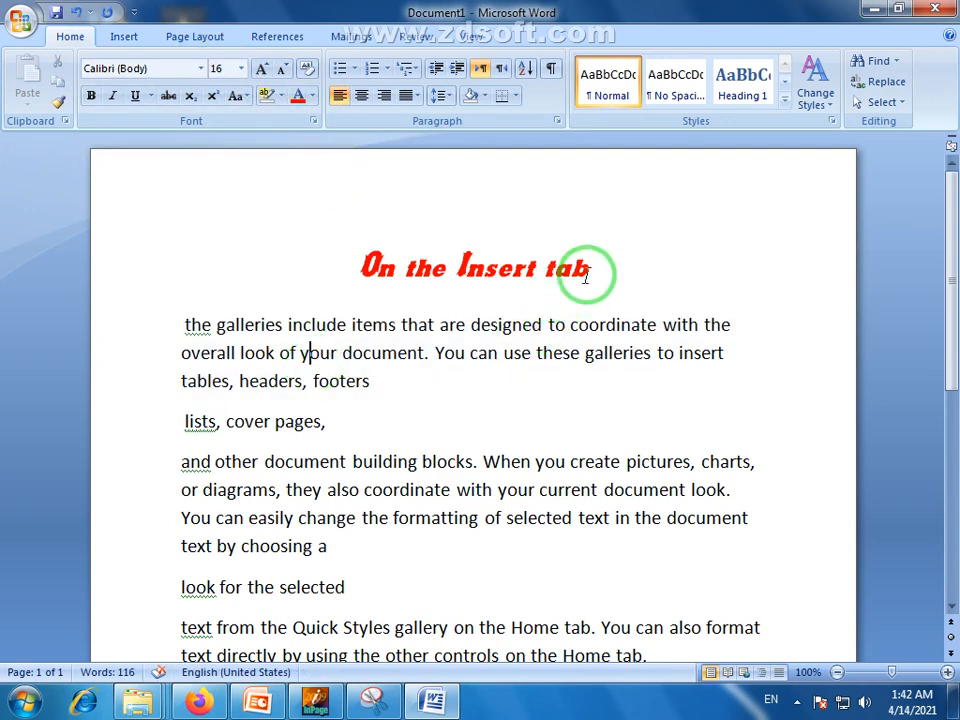
drag(590, 268, 378, 240)
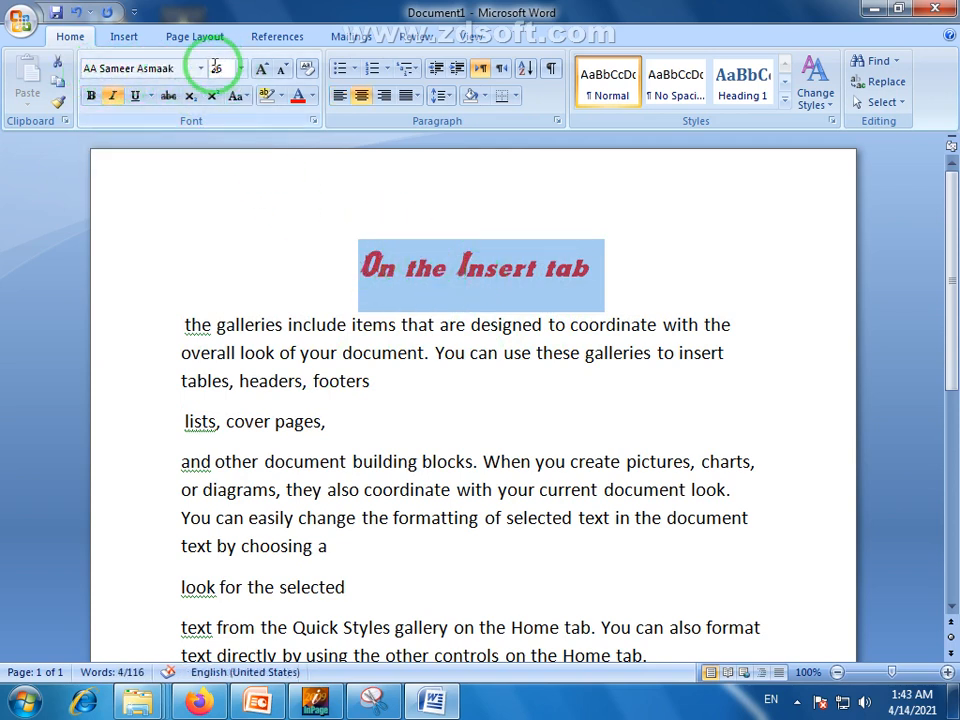
click(91, 95)
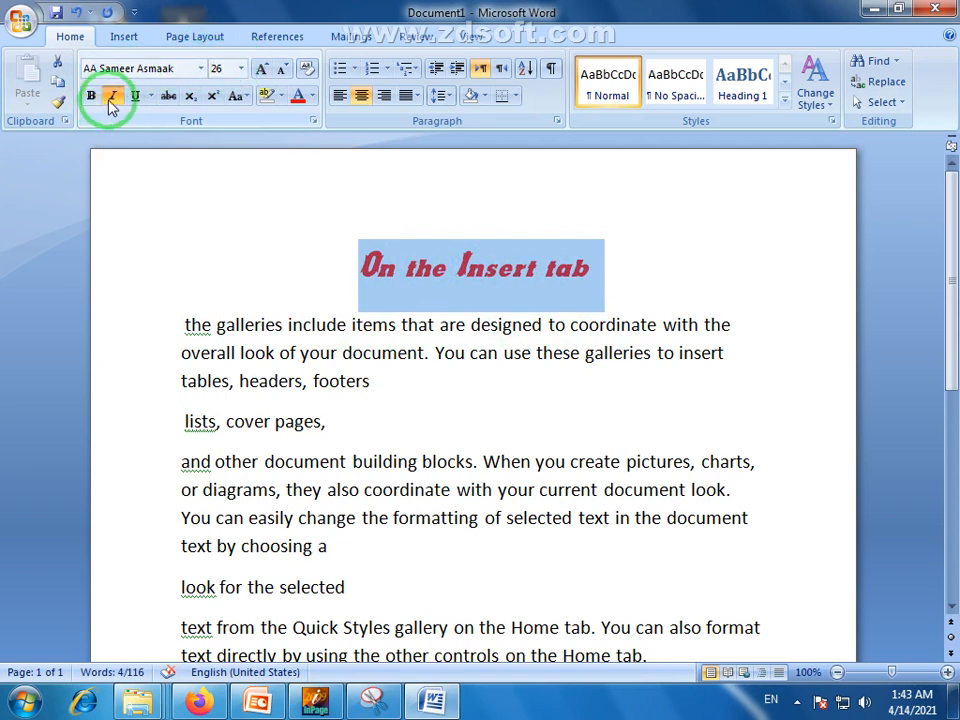
click(527, 288)
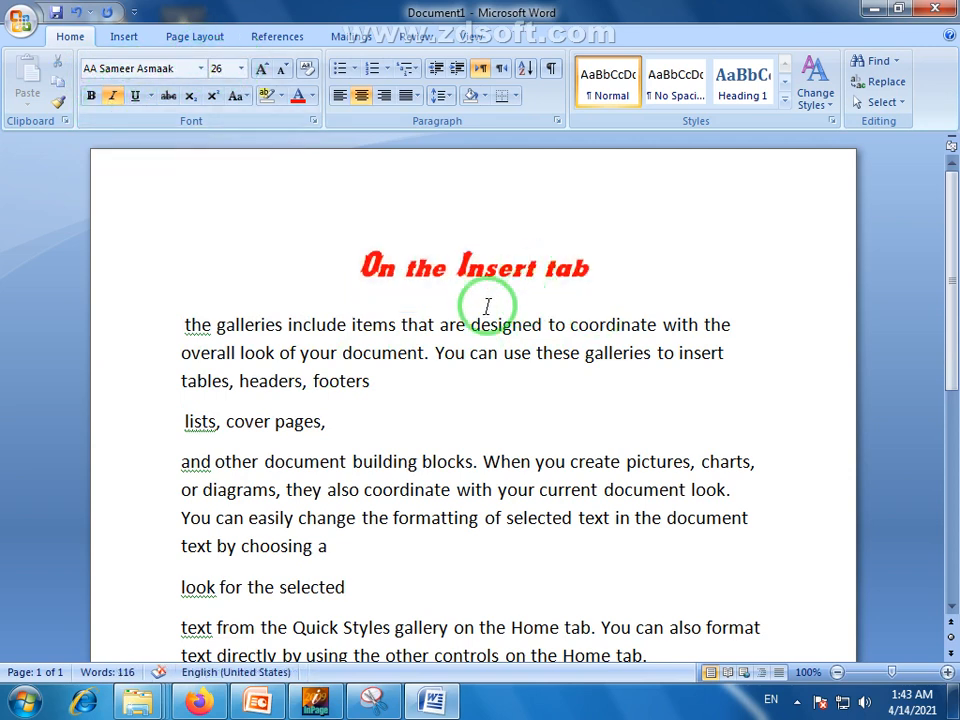
drag(590, 268, 372, 268)
click(430, 268)
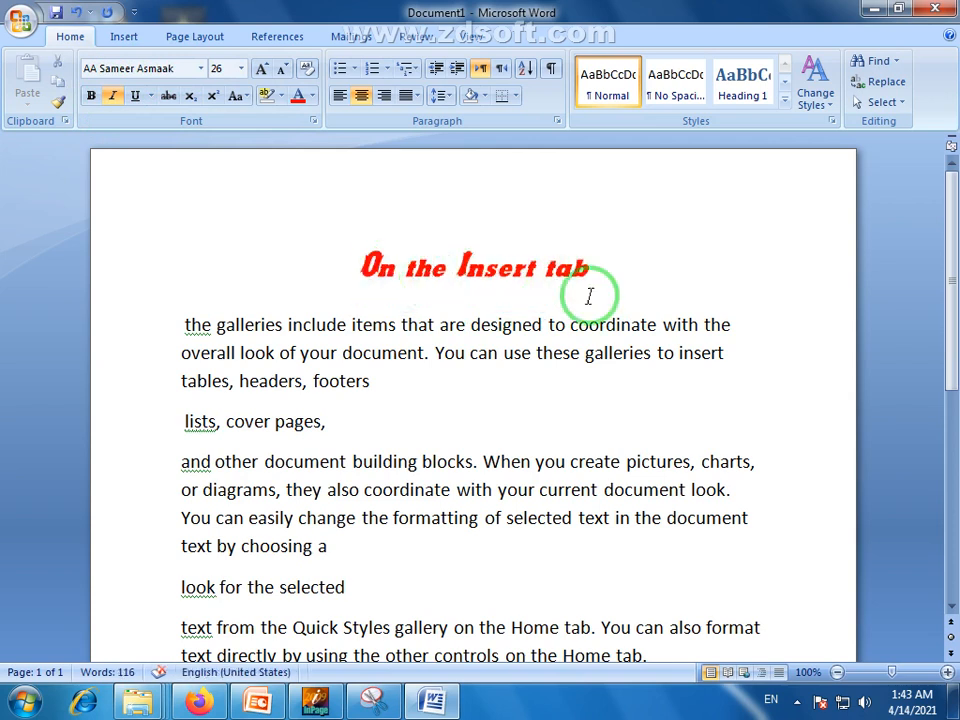